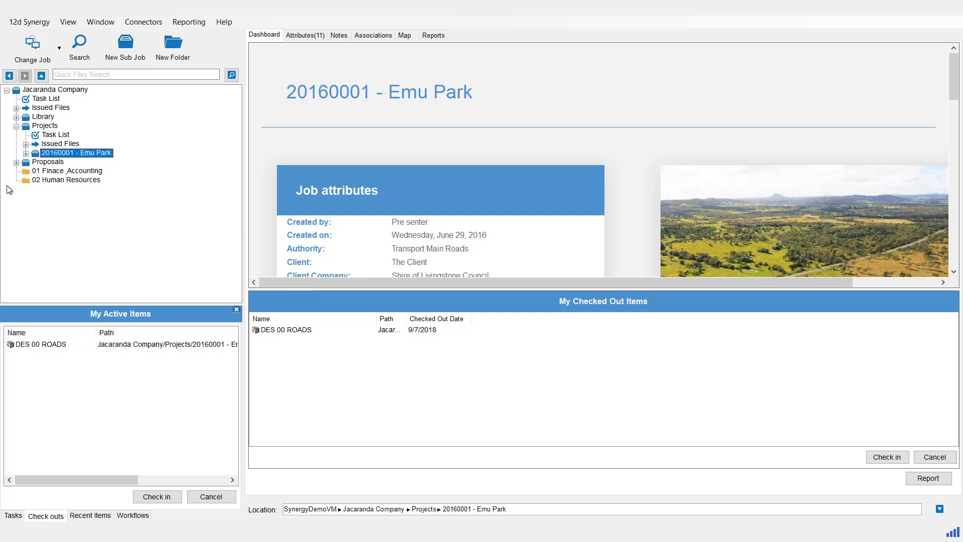
Connect to localhost, search jobs with Restrict to top level set to False, and open Jacaranda Company.
{"action": "left_click", "coordinate": [41, 57]}
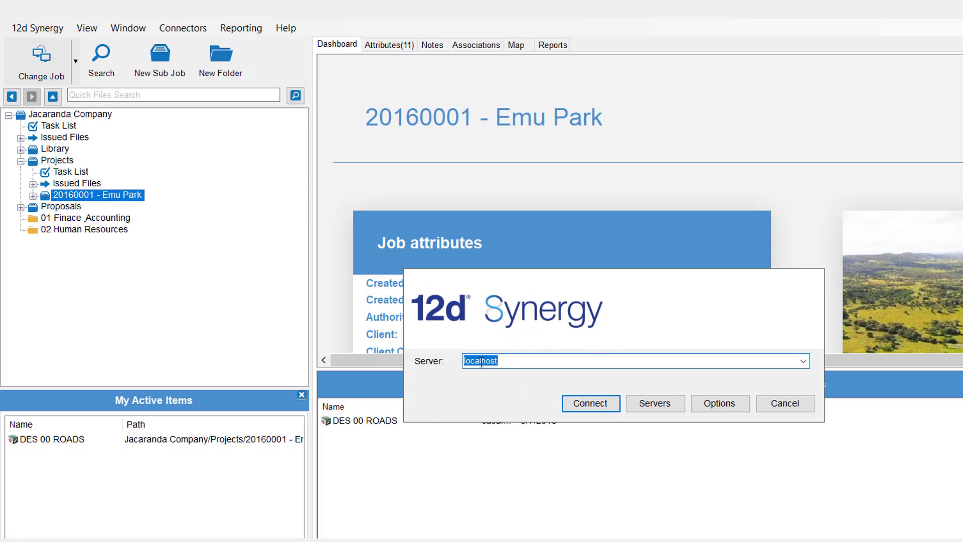
{"action": "left_click", "coordinate": [594, 401]}
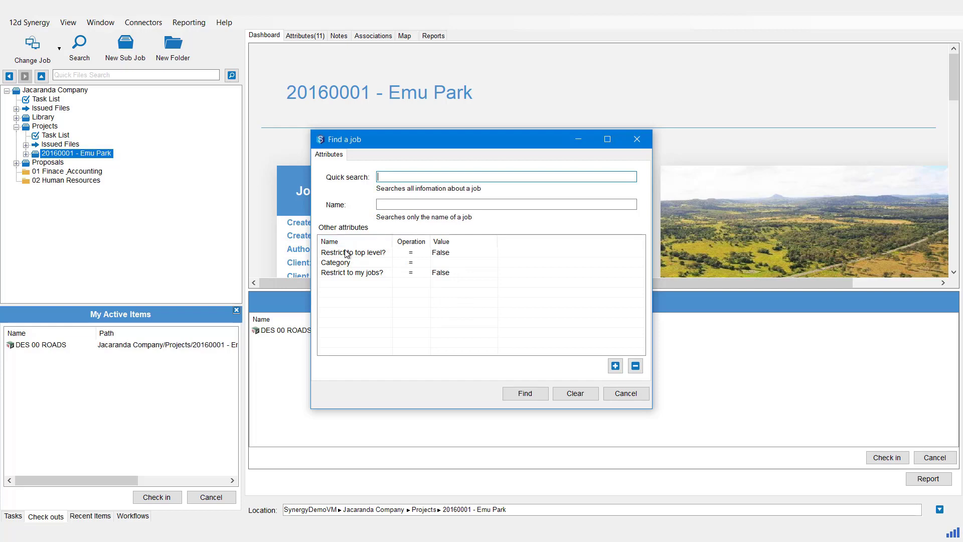
{"action": "left_click", "coordinate": [436, 257]}
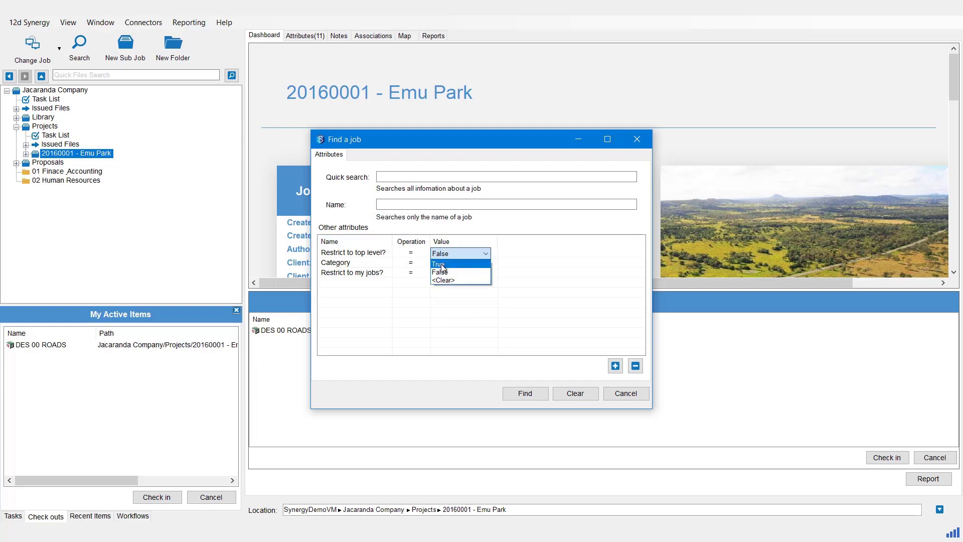
{"action": "left_click", "coordinate": [442, 268]}
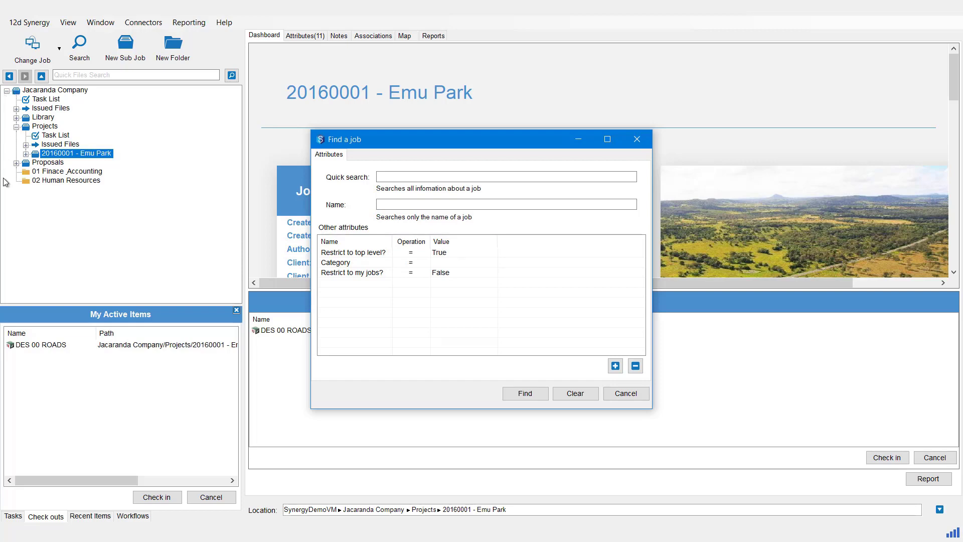
{"action": "left_click", "coordinate": [438, 253]}
{"action": "left_click", "coordinate": [445, 274]}
{"action": "left_click", "coordinate": [523, 393]}
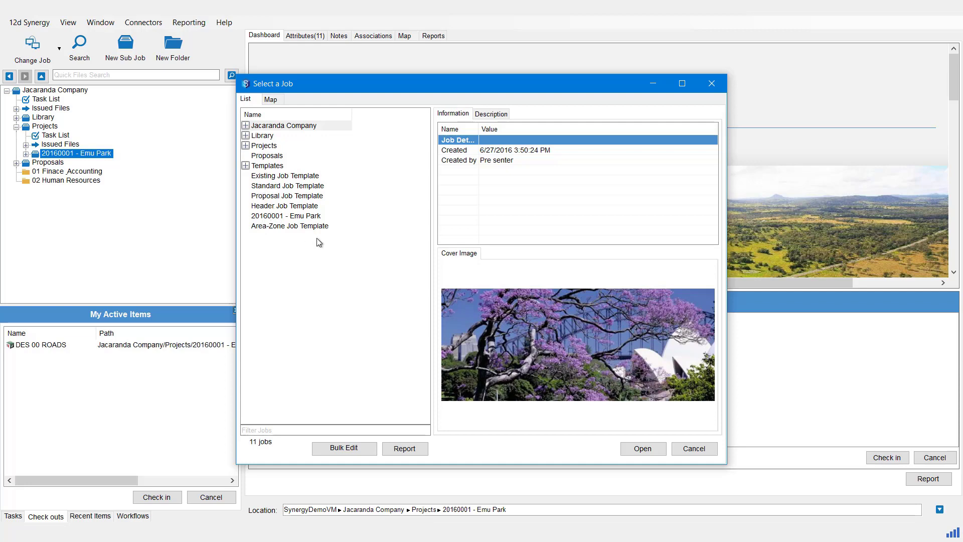
{"action": "left_click", "coordinate": [286, 128]}
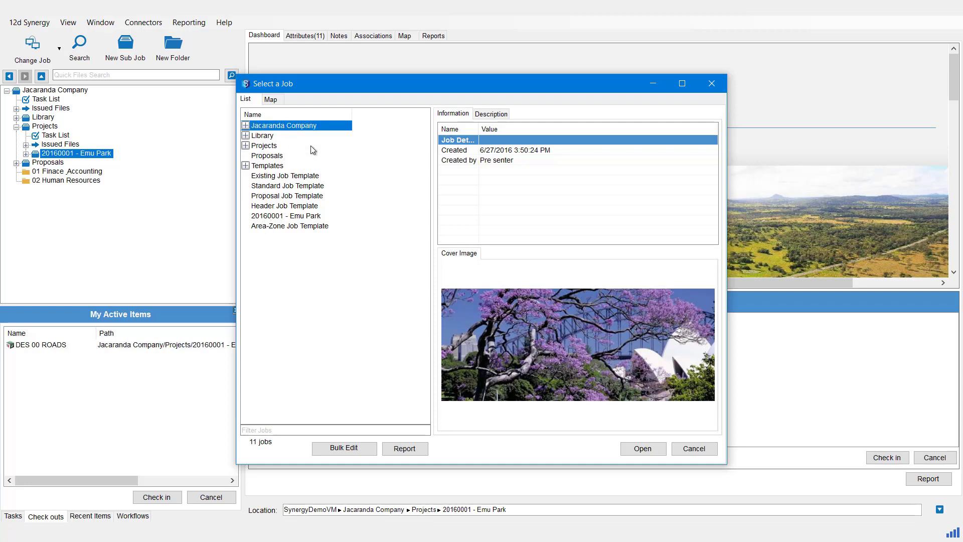
{"action": "left_click", "coordinate": [643, 449]}
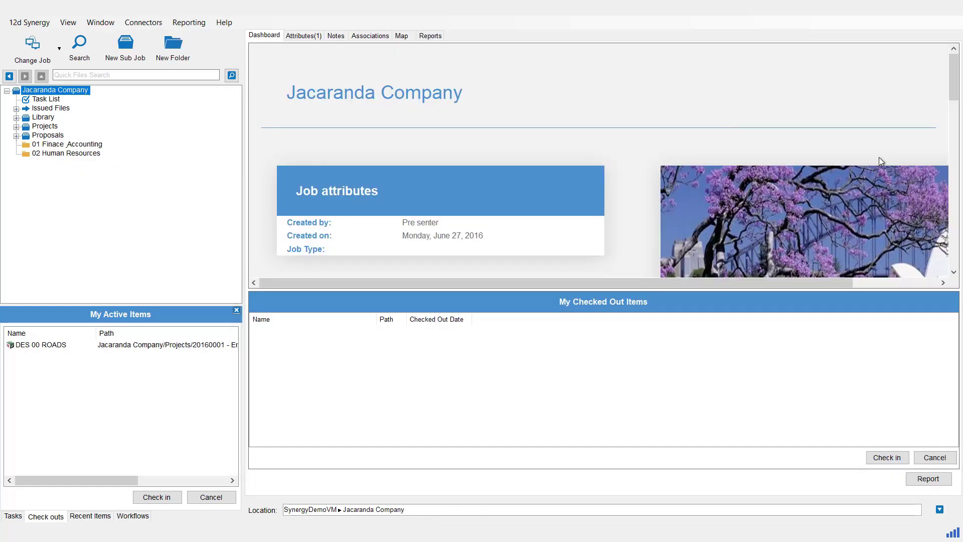
Change job and connect to the localhost server to bring up Find a job with 'standard'.
{"action": "left_click", "coordinate": [35, 50]}
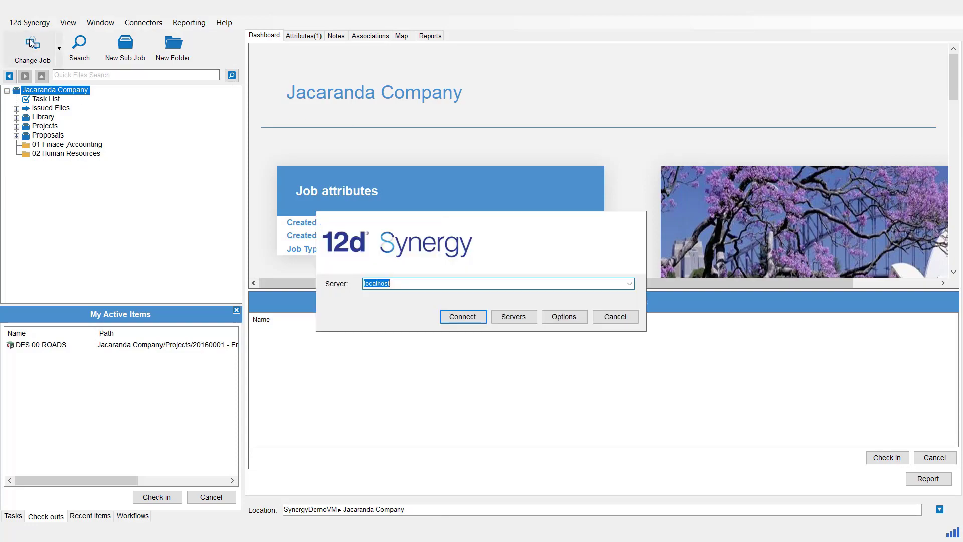
{"action": "left_click", "coordinate": [480, 316]}
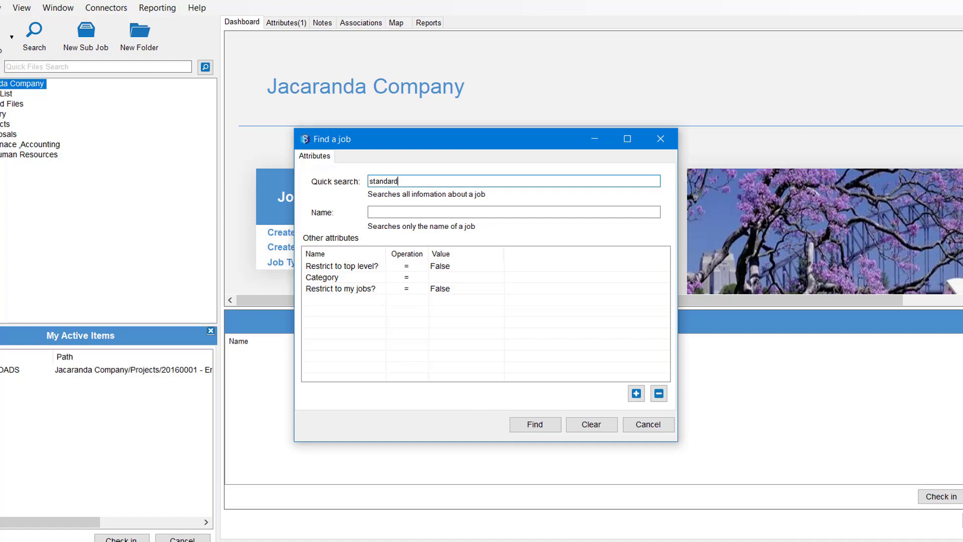
Search for 'standard', review Emu Park's details and map, then open the Standard Job Template.
{"action": "left_click", "coordinate": [527, 425]}
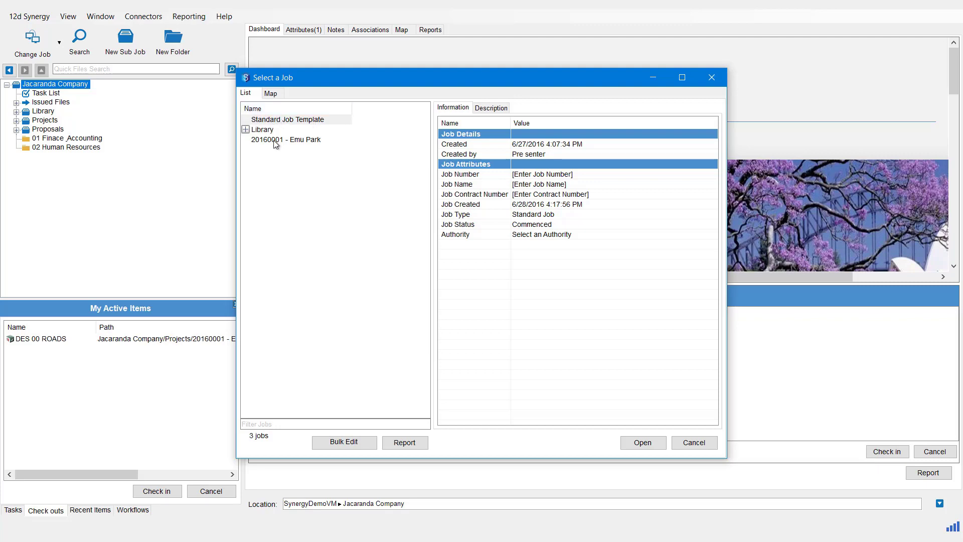
{"action": "left_click", "coordinate": [275, 145]}
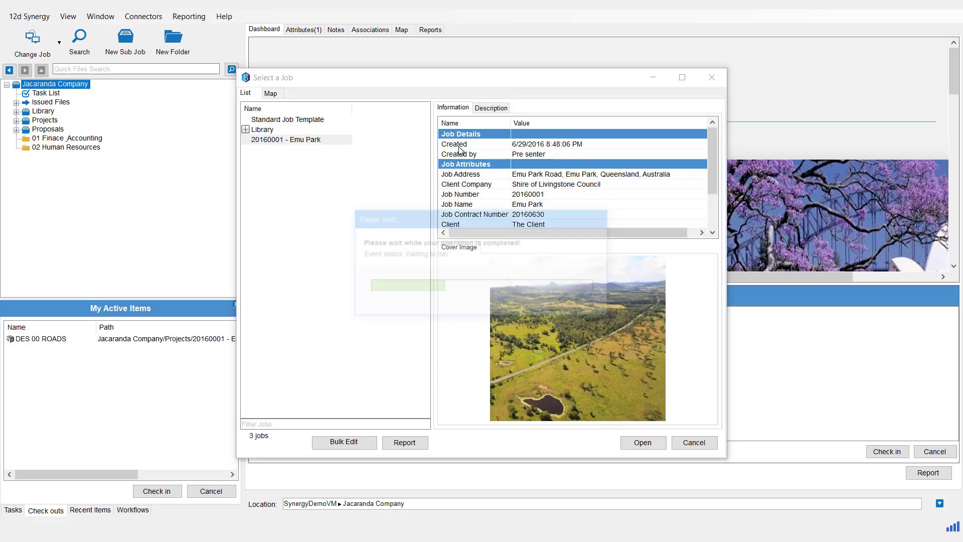
{"action": "left_click", "coordinate": [310, 143]}
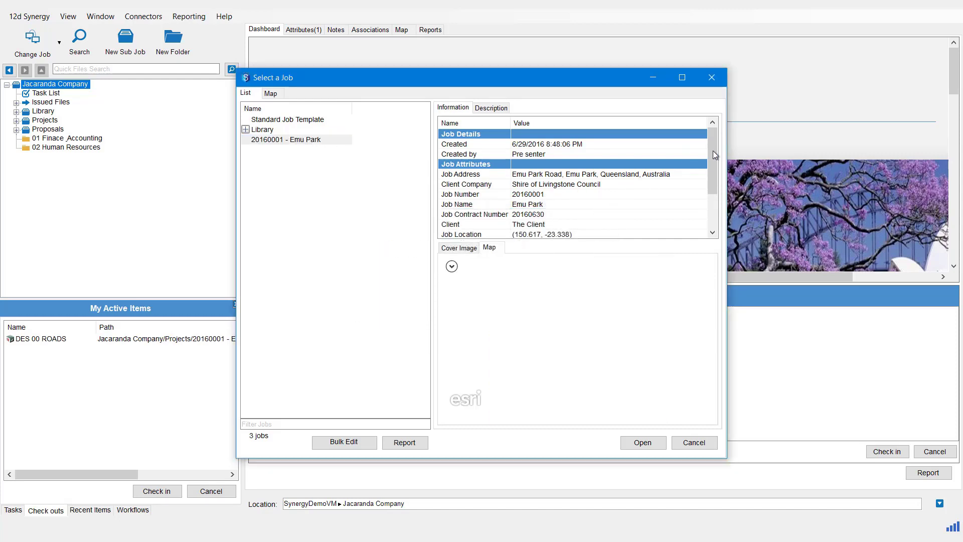
{"action": "left_click_drag", "start_coordinate": [715, 157], "coordinate": [717, 186]}
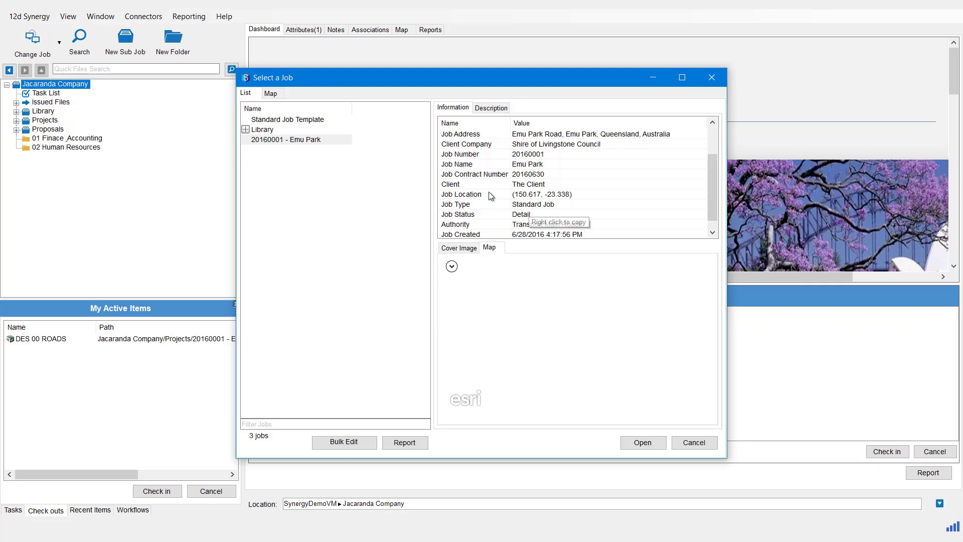
{"action": "left_click", "coordinate": [279, 120]}
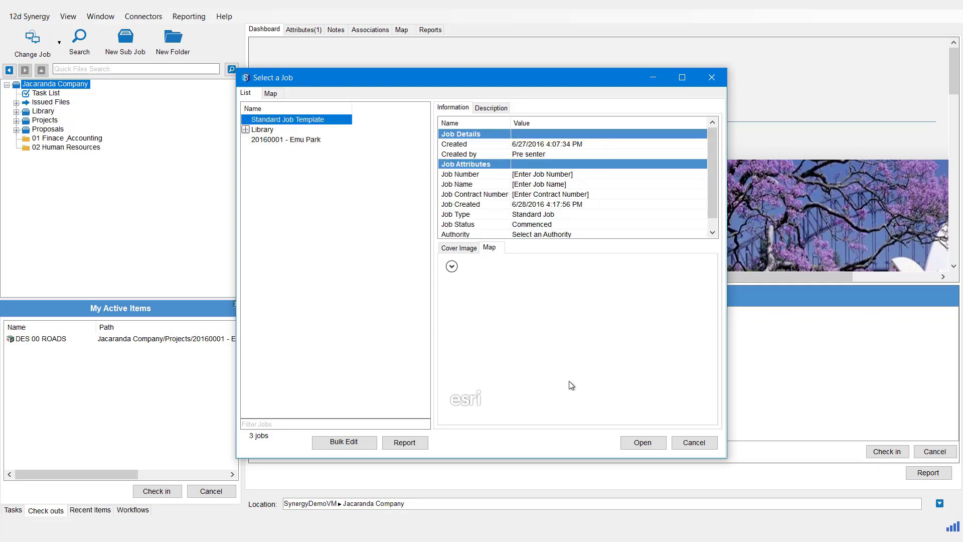
{"action": "left_click", "coordinate": [636, 447]}
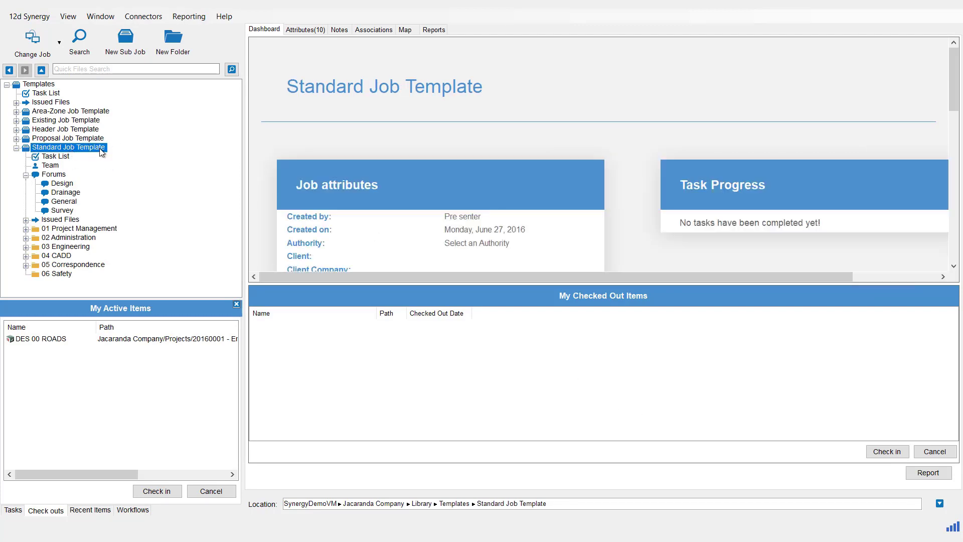
Reconnect, clear the quick search, and find jobs named 'emu' to reopen 20160001 - Emu Park.
{"action": "left_click", "coordinate": [32, 38]}
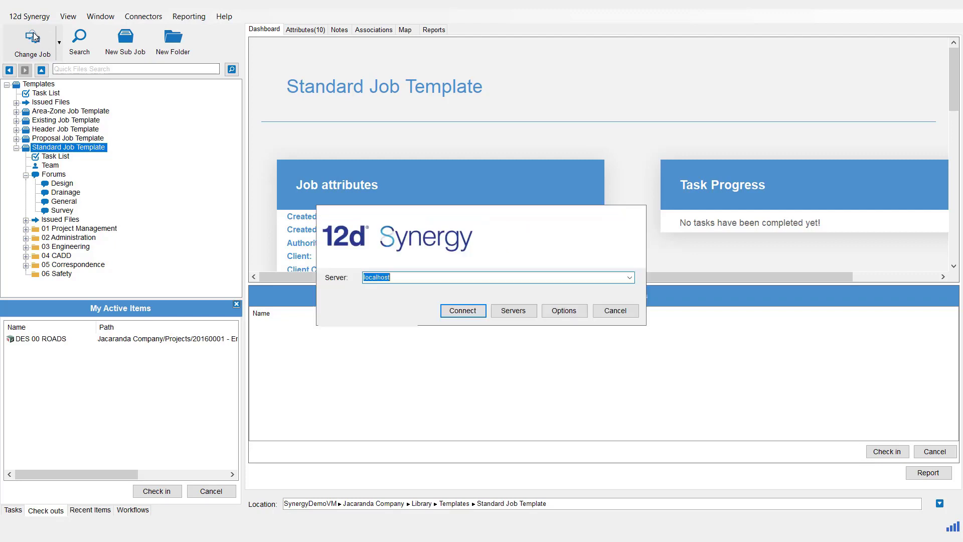
{"action": "left_click", "coordinate": [462, 311]}
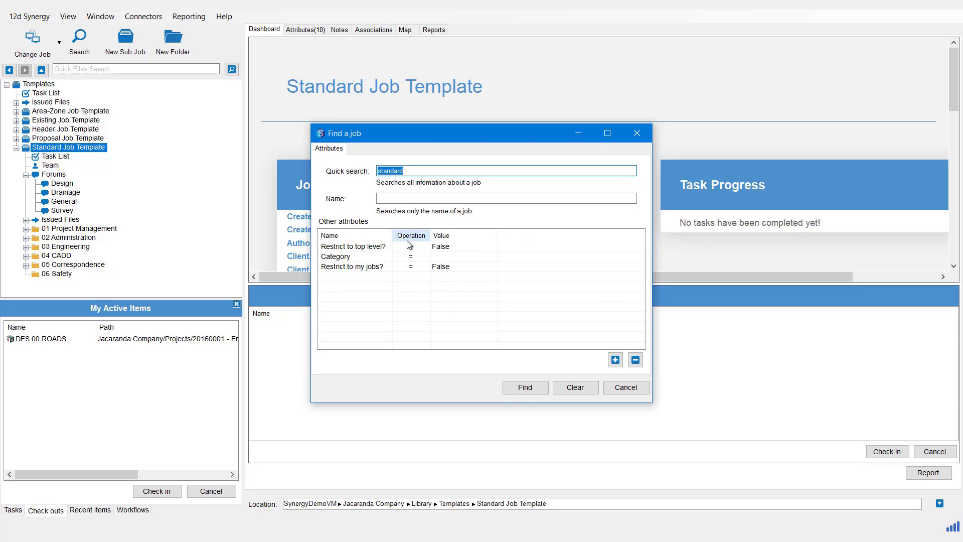
{"action": "key", "text": "BackSpace"}
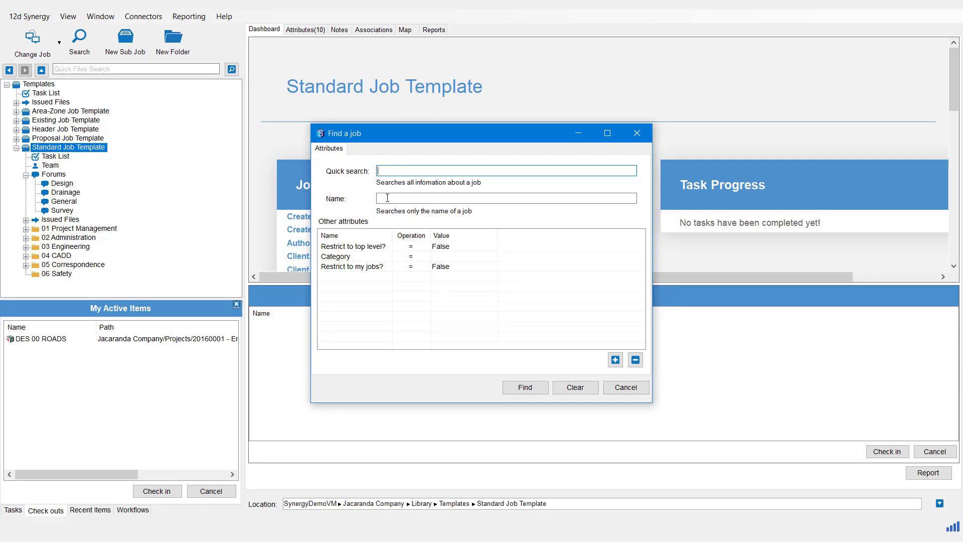
{"action": "left_click", "coordinate": [387, 198]}
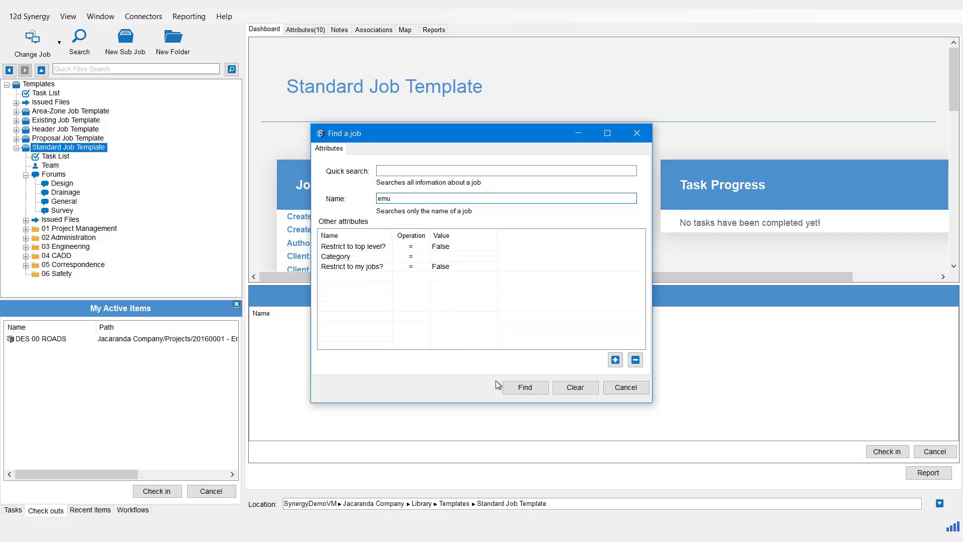
{"action": "left_click", "coordinate": [519, 388]}
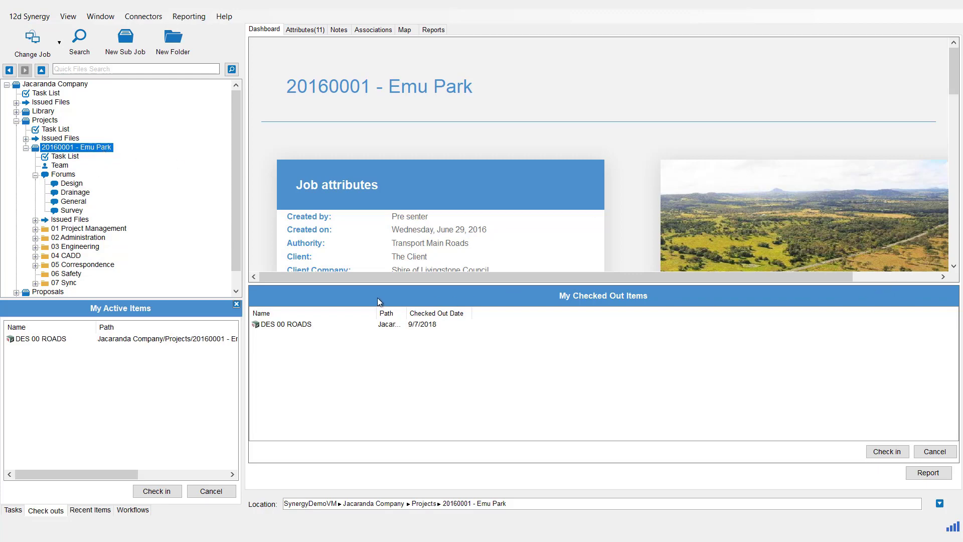
Reconnect, clear 'emu' from the Name field, and add an attribute constraint under Other attributes.
{"action": "left_click", "coordinate": [28, 42]}
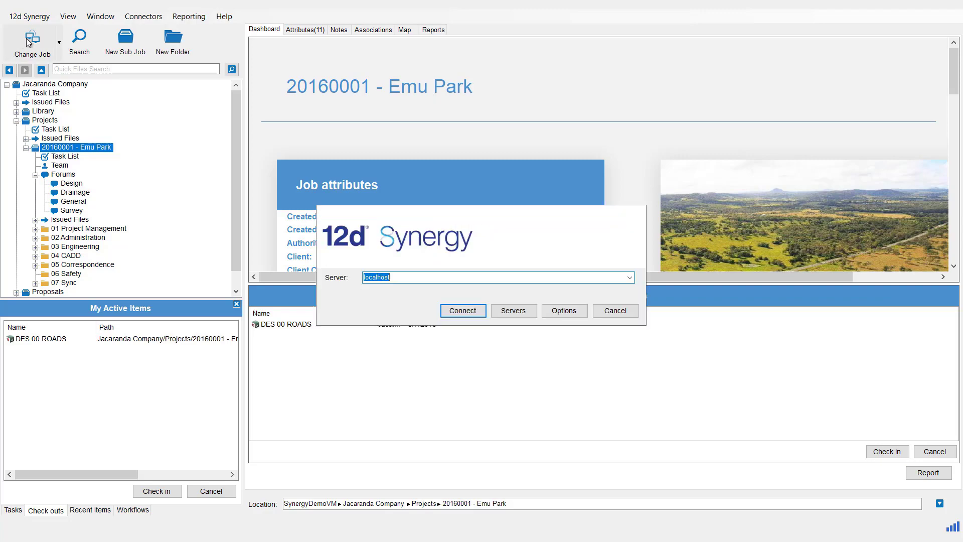
{"action": "left_click", "coordinate": [470, 311]}
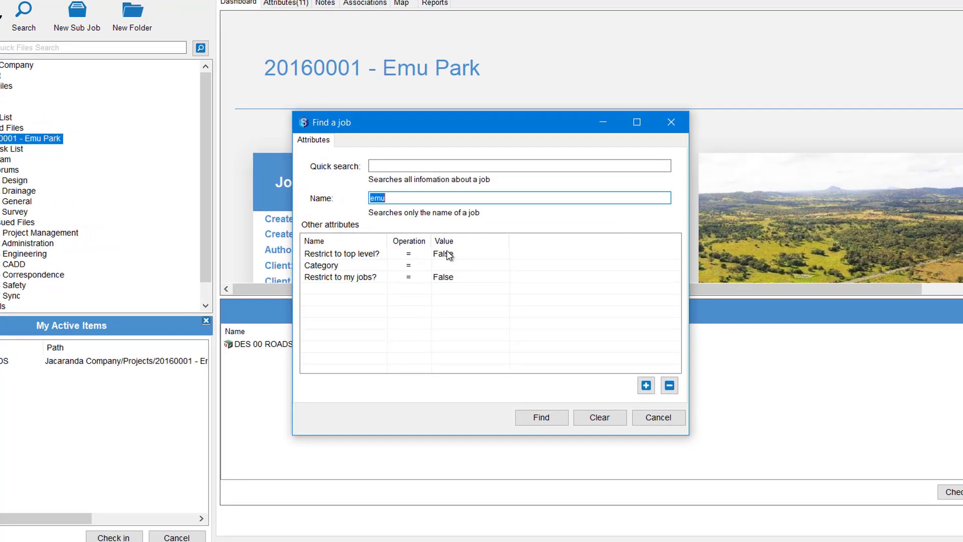
{"action": "key", "text": "BackSpace"}
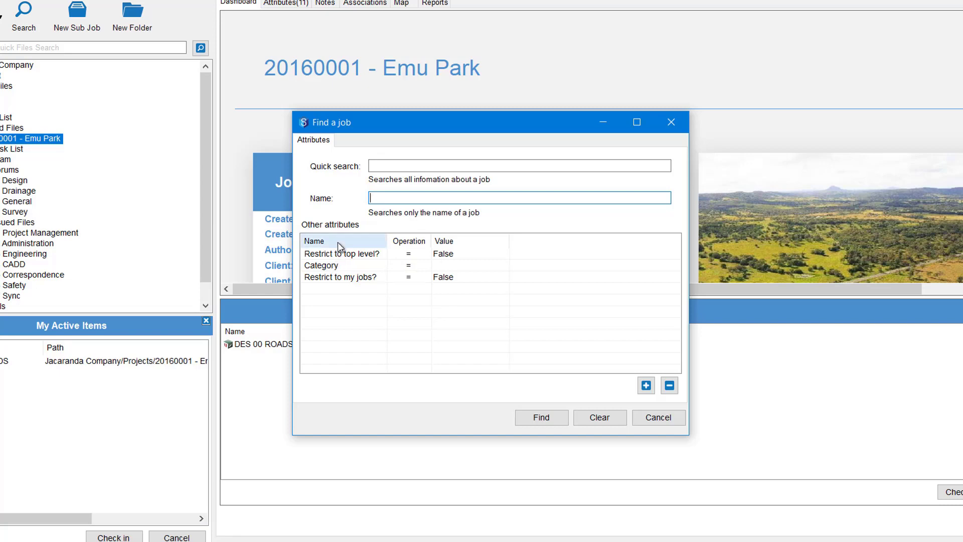
{"action": "left_click", "coordinate": [644, 387]}
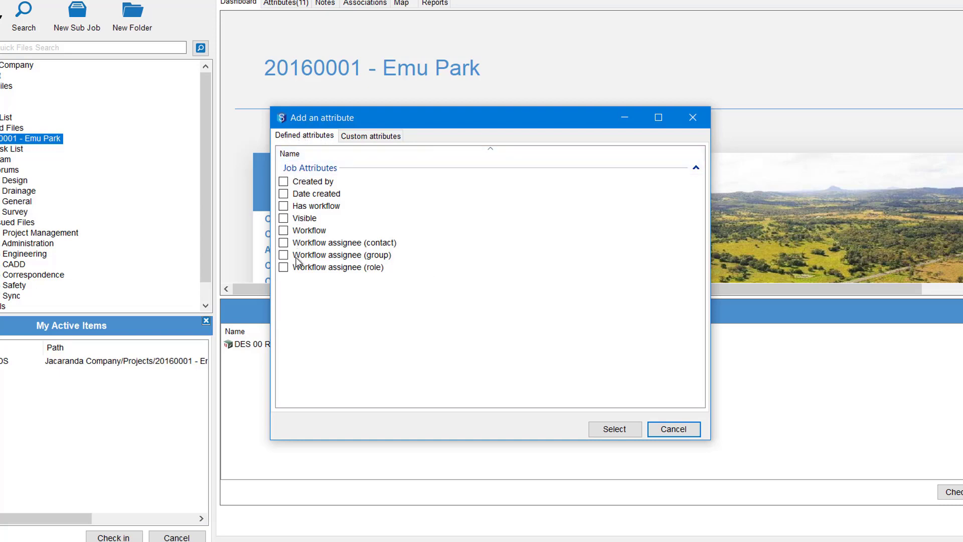
Add the custom attribute Client to the job search constraints.
{"action": "left_click", "coordinate": [357, 138]}
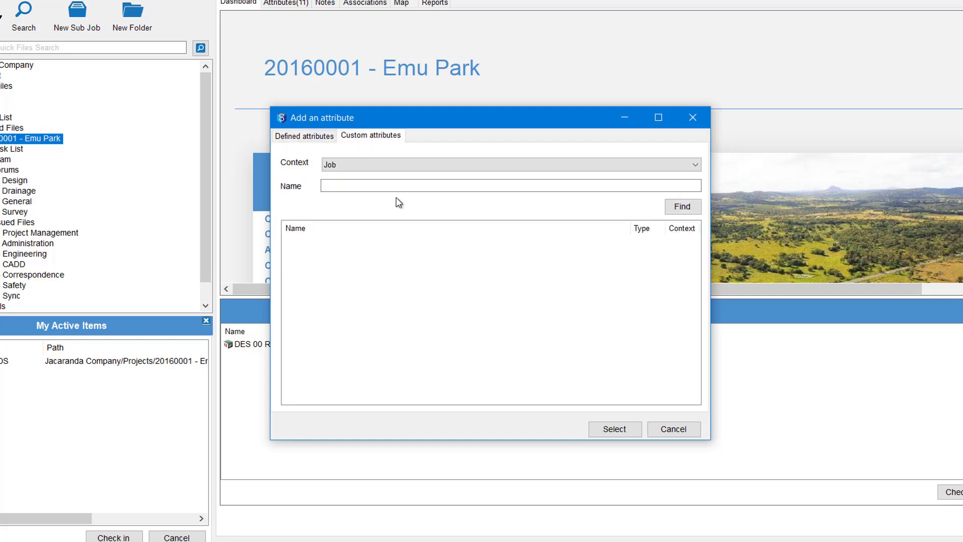
{"action": "left_click", "coordinate": [678, 208]}
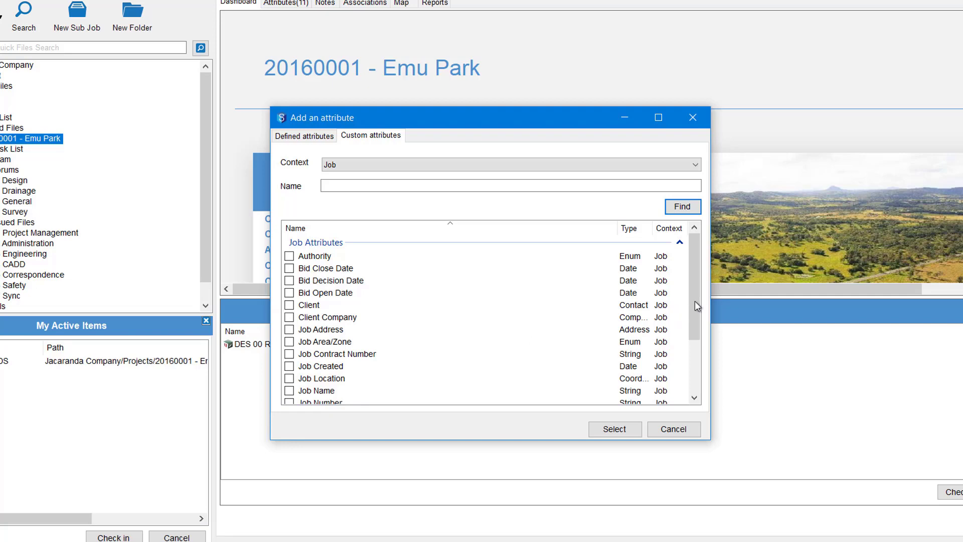
{"action": "left_click_drag", "start_coordinate": [699, 279], "coordinate": [698, 286]}
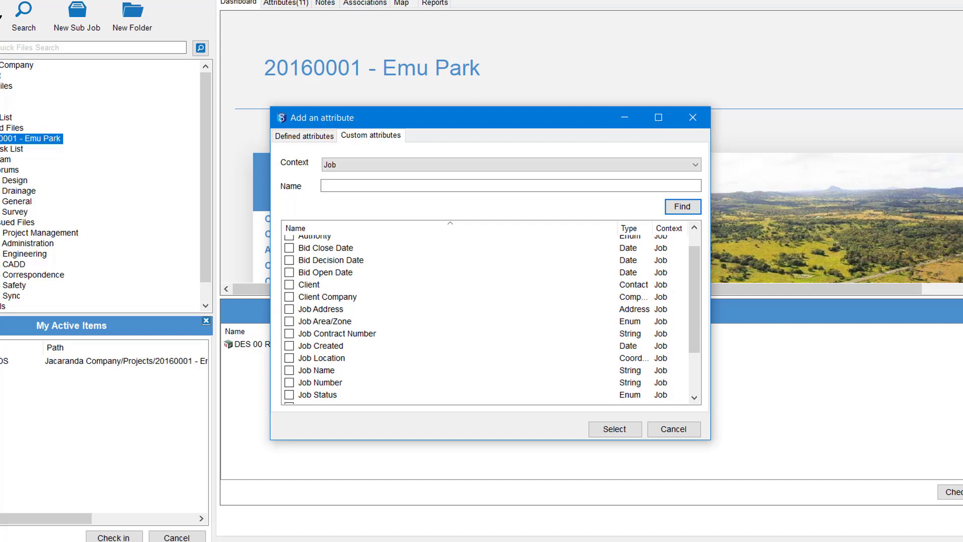
{"action": "left_click", "coordinate": [289, 284]}
{"action": "left_click", "coordinate": [615, 429]}
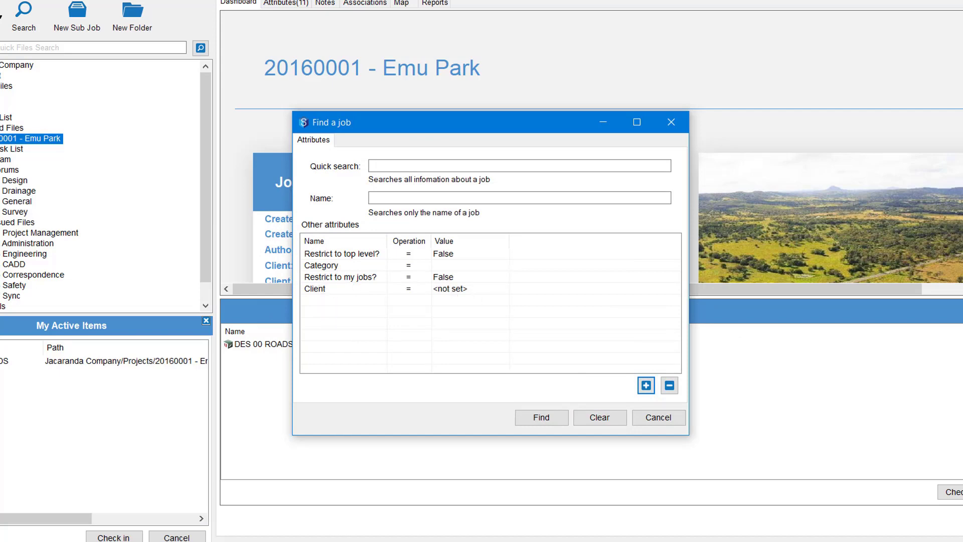
Set the Client constraint to The Client, then cancel the Find a job dialog.
{"action": "double_click", "coordinate": [445, 290]}
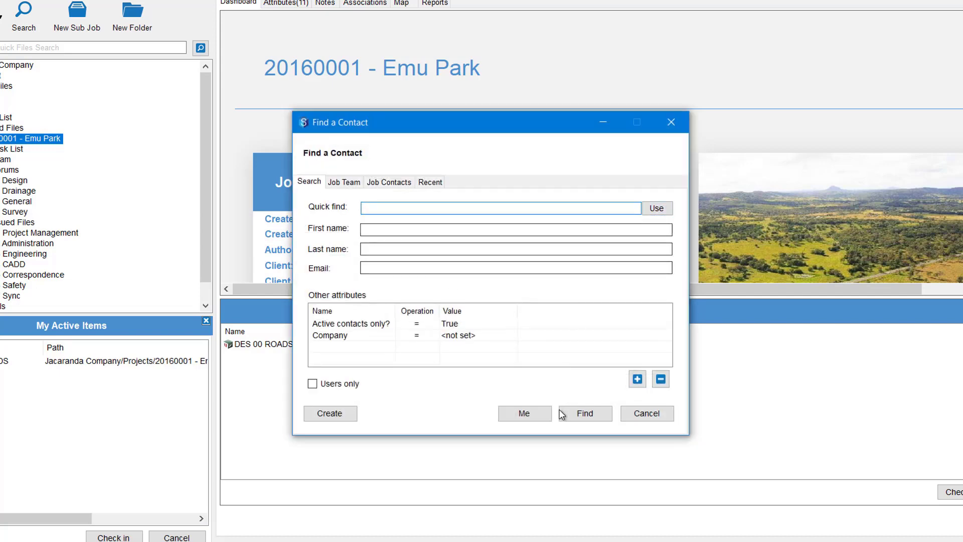
{"action": "left_click", "coordinate": [573, 416]}
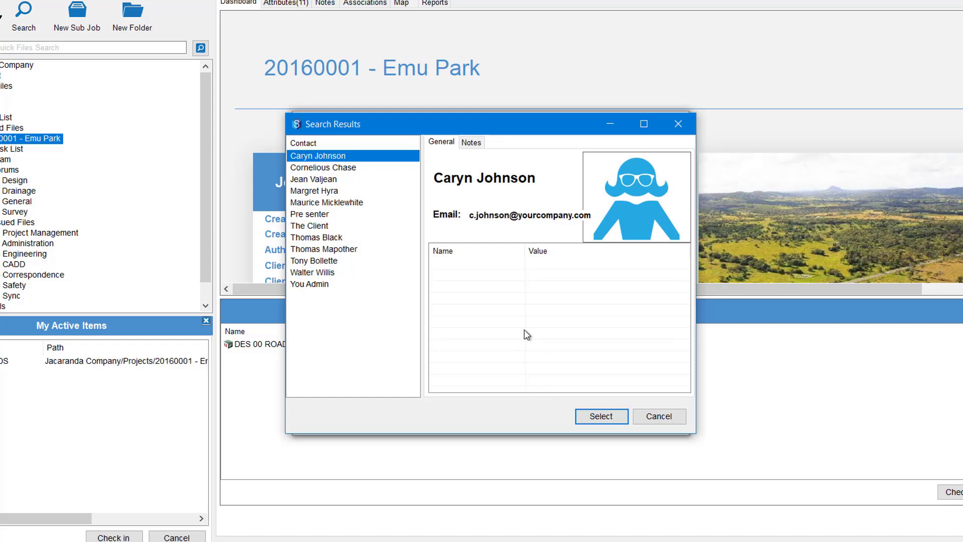
{"action": "left_click", "coordinate": [315, 227]}
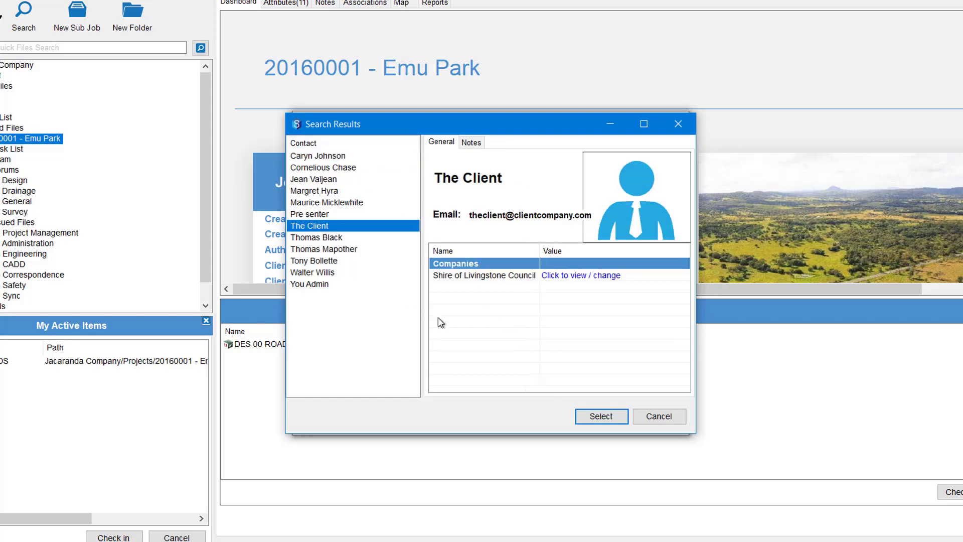
{"action": "left_click", "coordinate": [600, 417]}
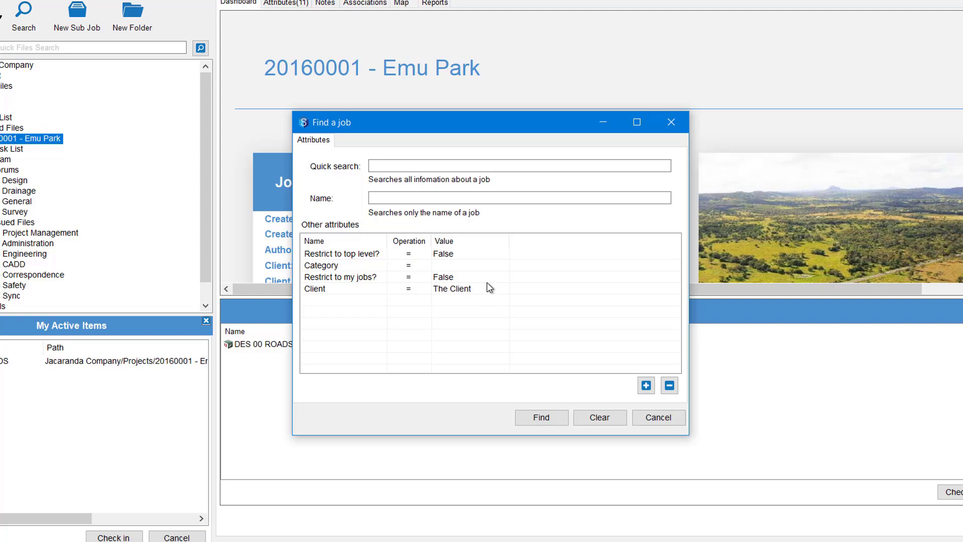
{"action": "left_click", "coordinate": [658, 417]}
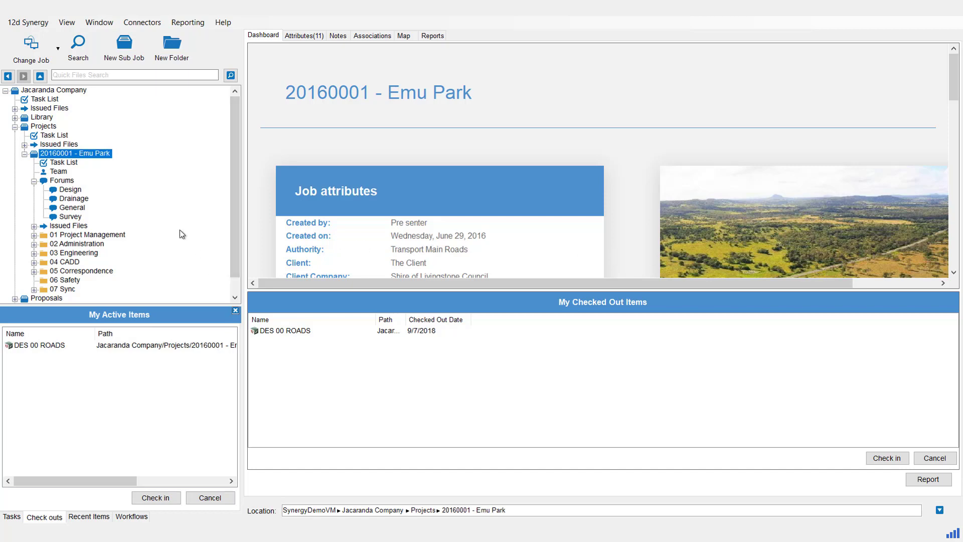
Enter 'survey meeting' in the Quick Files Search box and collapse the Forums branch.
{"action": "scroll", "coordinate": [159, 196], "scroll_direction": "down", "scroll_amount": 1}
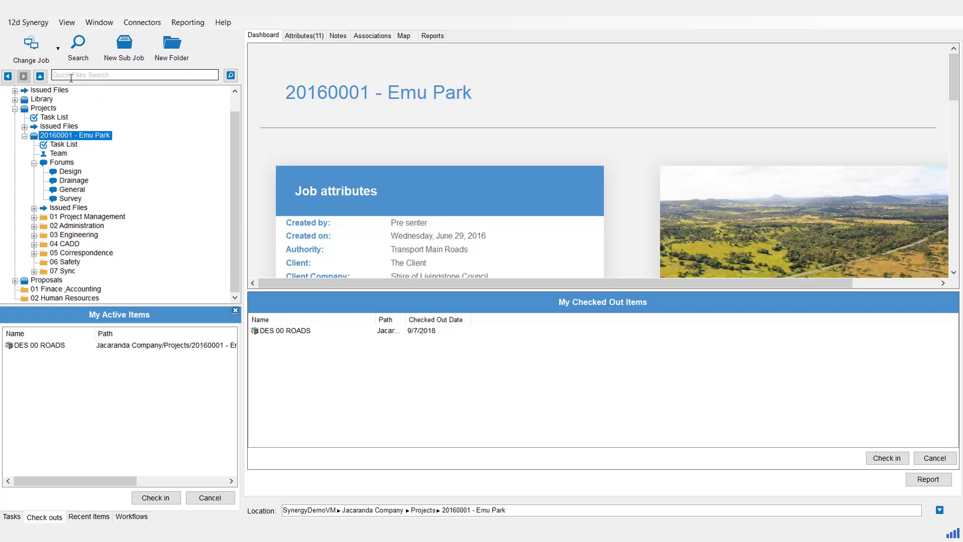
{"action": "left_click", "coordinate": [69, 75]}
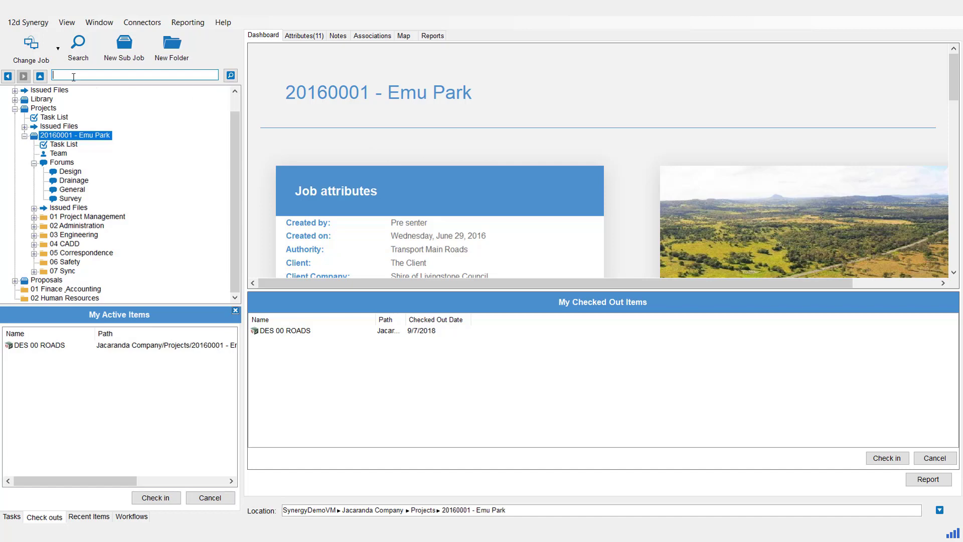
{"action": "type", "text": "survey meeting"}
{"action": "left_click", "coordinate": [34, 163]}
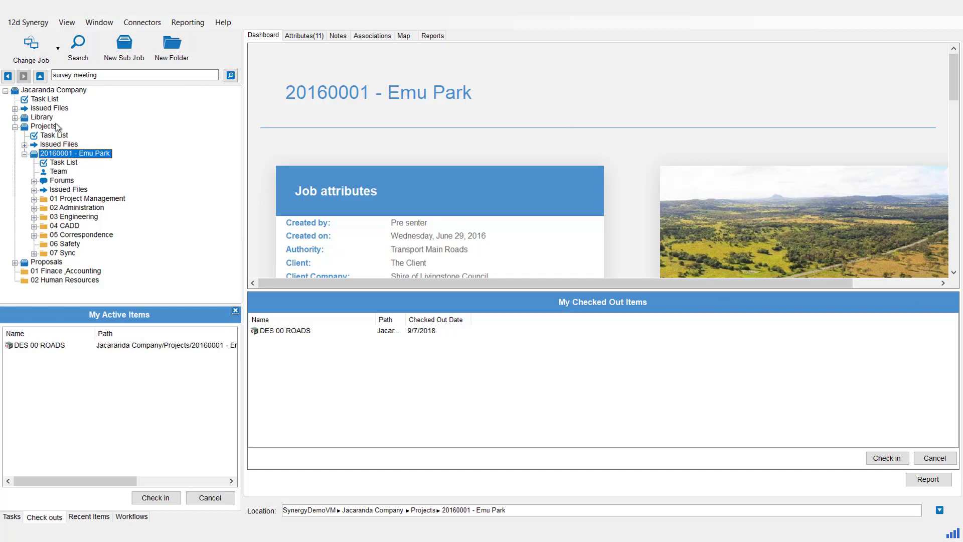
Run the 'survey meeting' search, widen the Name column, and preview 20141020-Client Meeting.docx.
{"action": "left_click", "coordinate": [231, 76]}
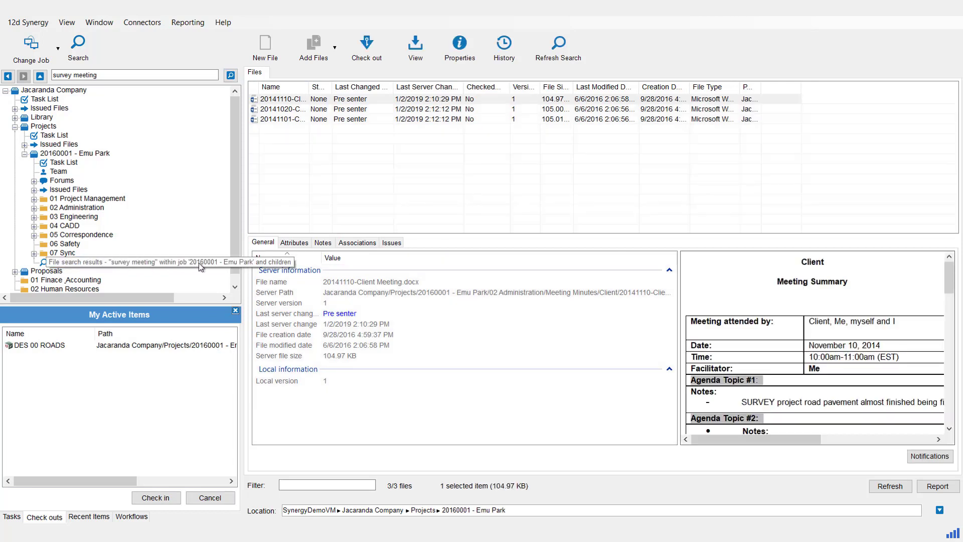
{"action": "left_click", "coordinate": [201, 263]}
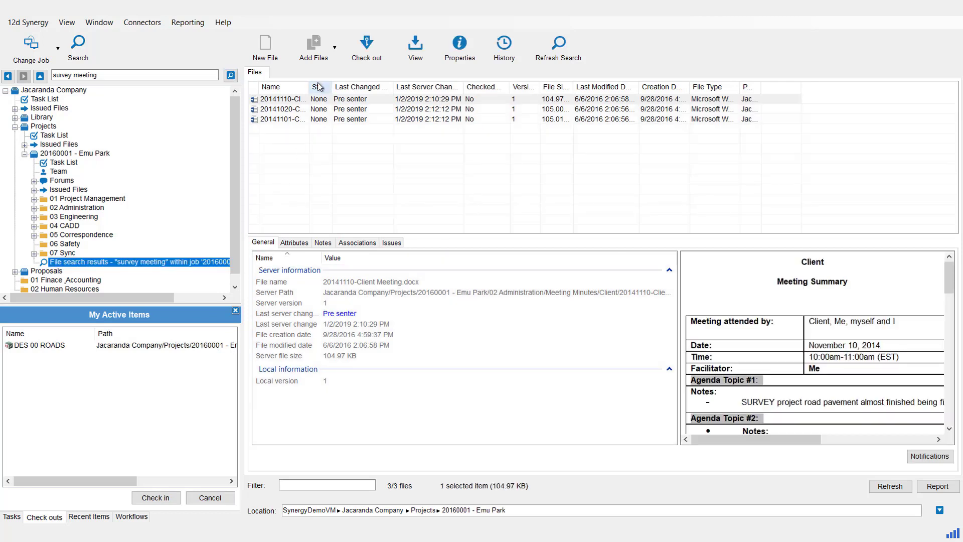
{"action": "left_click_drag", "start_coordinate": [308, 87], "coordinate": [388, 92]}
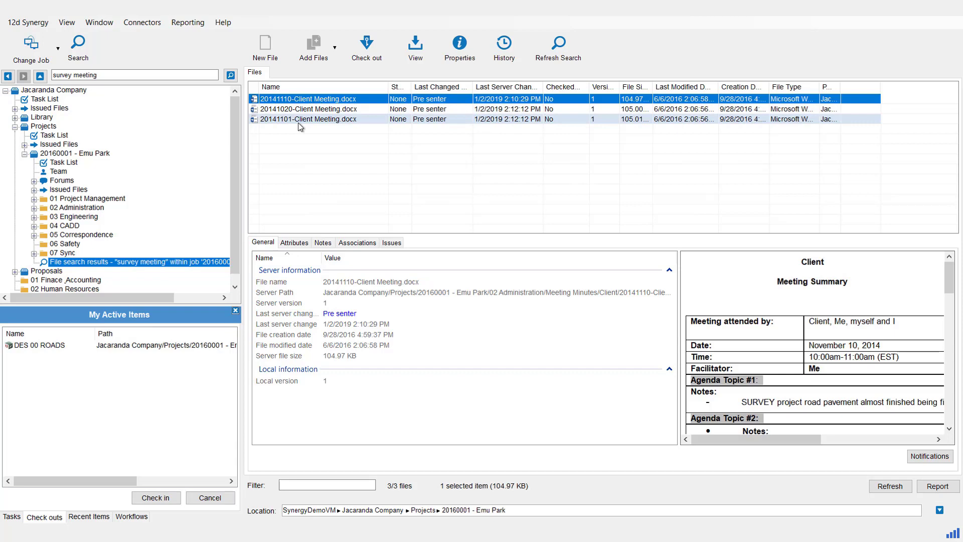
{"action": "left_click", "coordinate": [306, 109]}
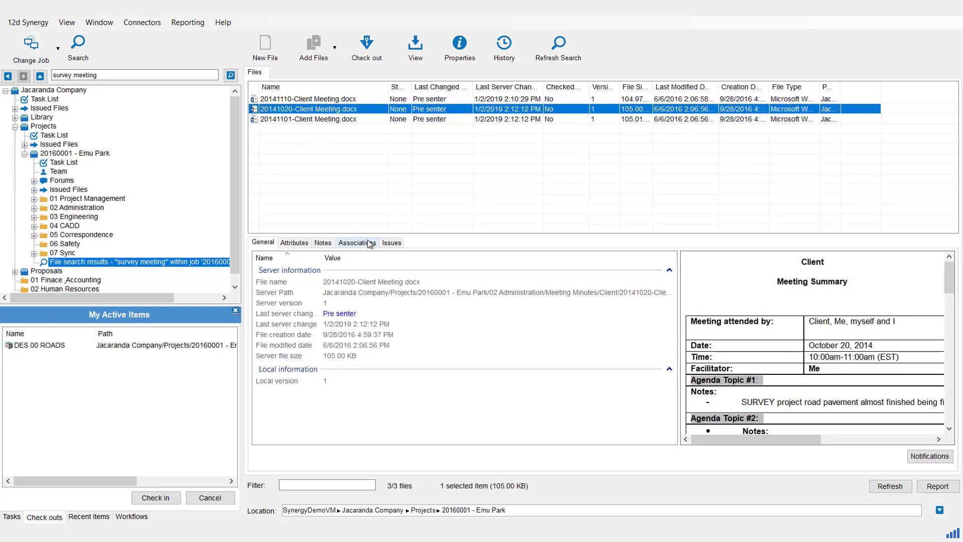
{"action": "scroll", "coordinate": [854, 316], "scroll_direction": "down", "scroll_amount": 3}
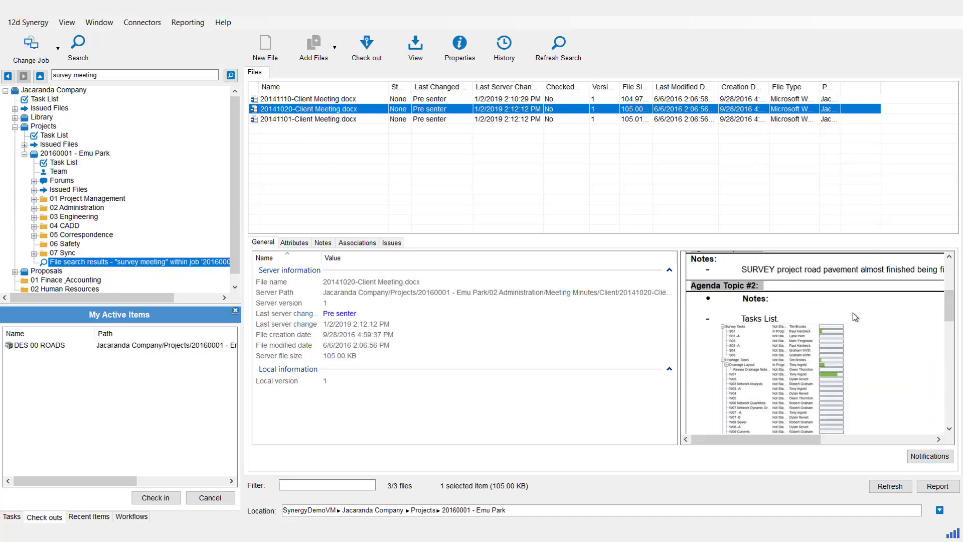
{"action": "scroll", "coordinate": [853, 312], "scroll_direction": "up", "scroll_amount": 2}
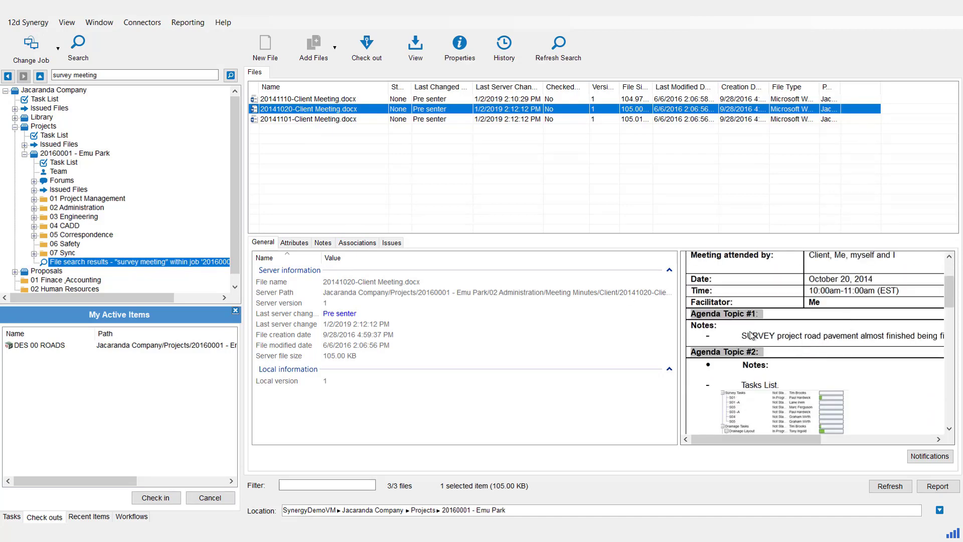
{"action": "scroll", "coordinate": [794, 330], "scroll_direction": "up", "scroll_amount": 2}
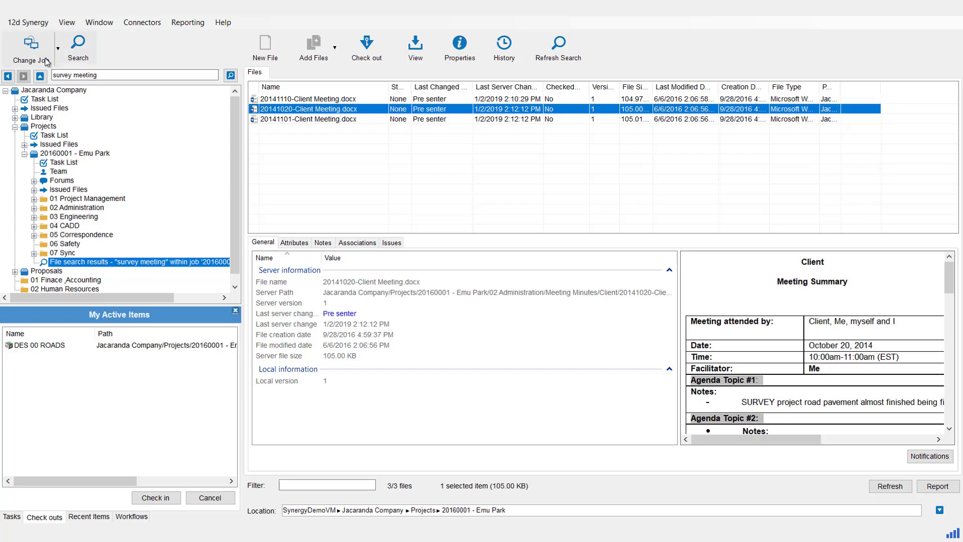
Open and cancel the advanced file Search options, then return to the 20160001 - Emu Park dashboard.
{"action": "left_click", "coordinate": [75, 49]}
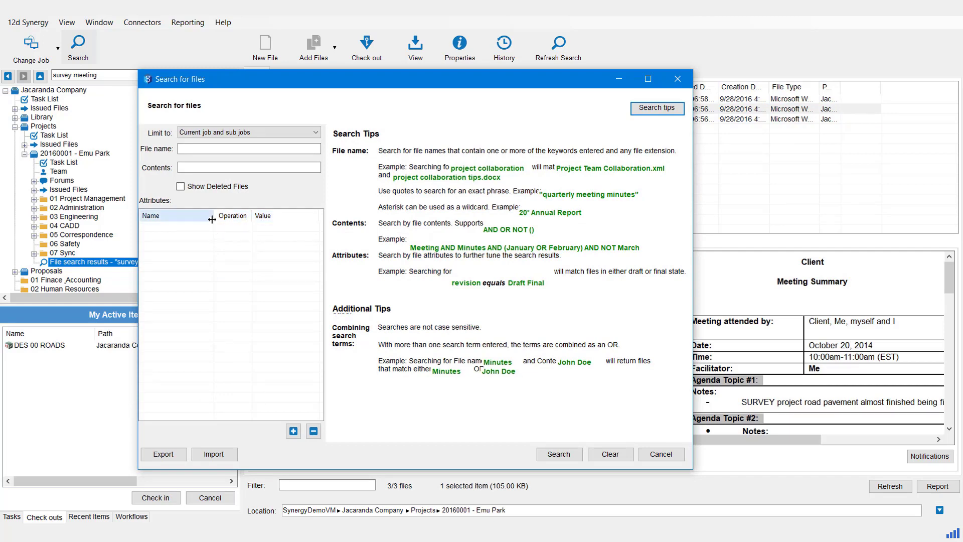
{"action": "left_click", "coordinate": [661, 454]}
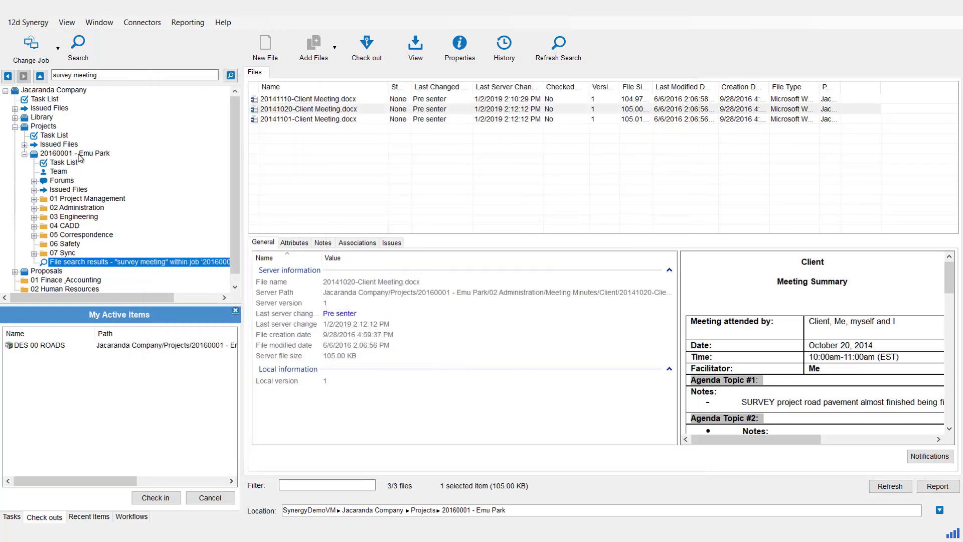
{"action": "left_click", "coordinate": [85, 156]}
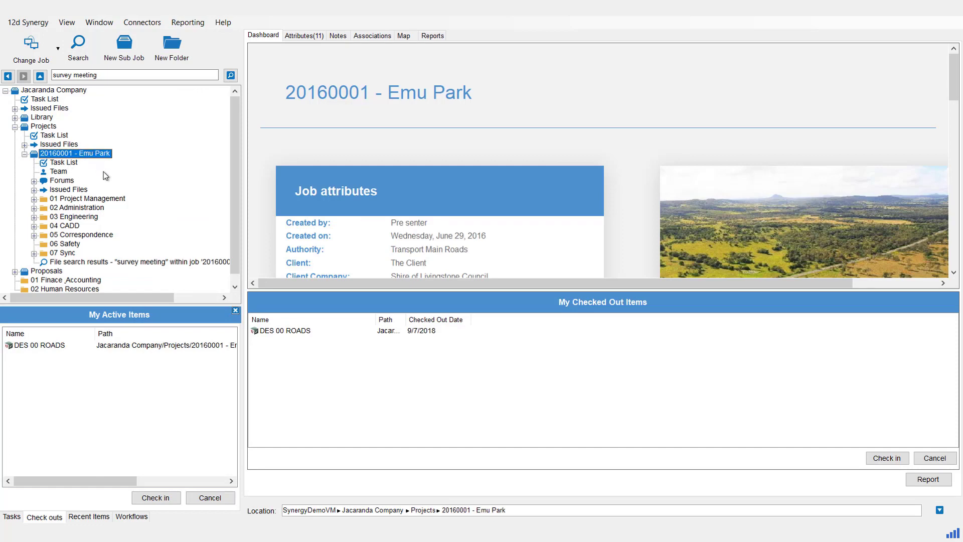
Add an 'Is checked out = True' attribute condition to the file search and run it.
{"action": "left_click", "coordinate": [79, 48]}
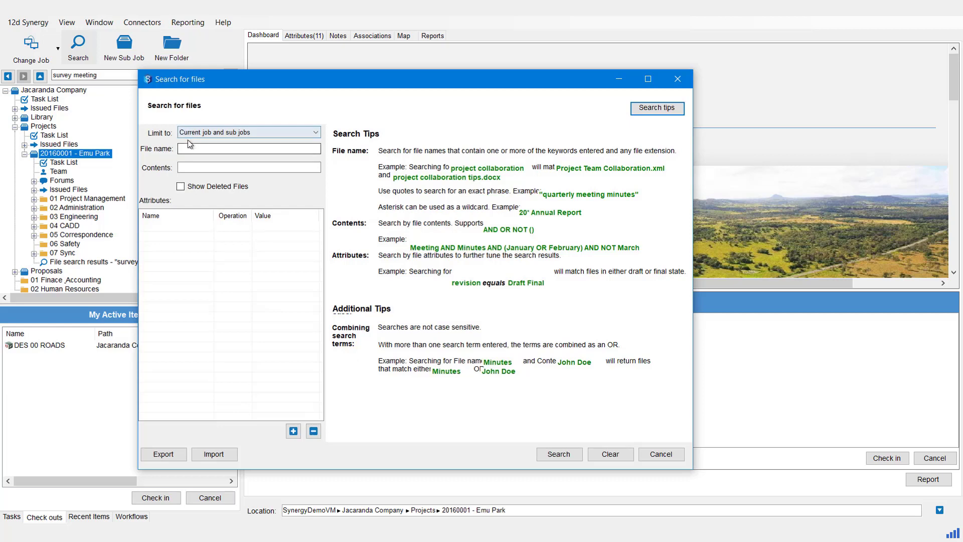
{"action": "left_click", "coordinate": [180, 151]}
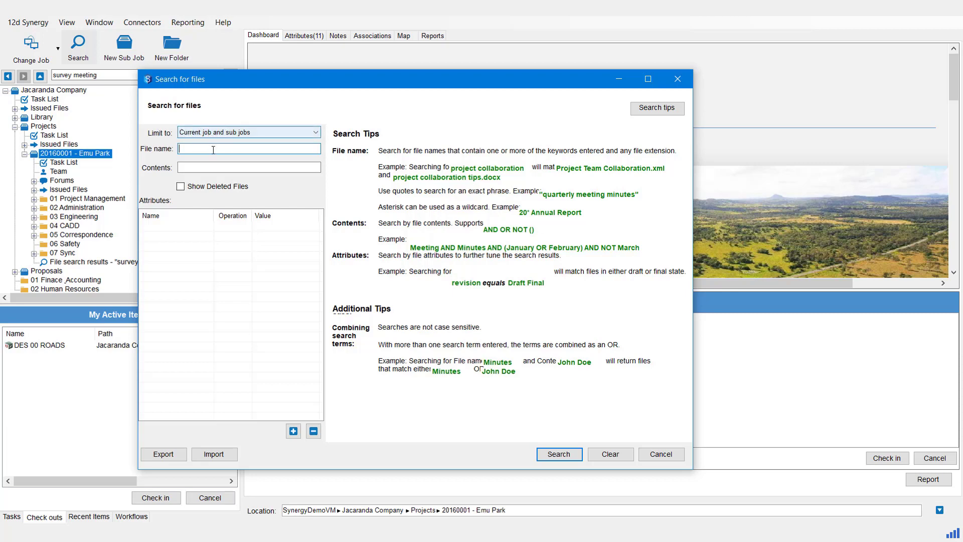
{"action": "left_click", "coordinate": [186, 167]}
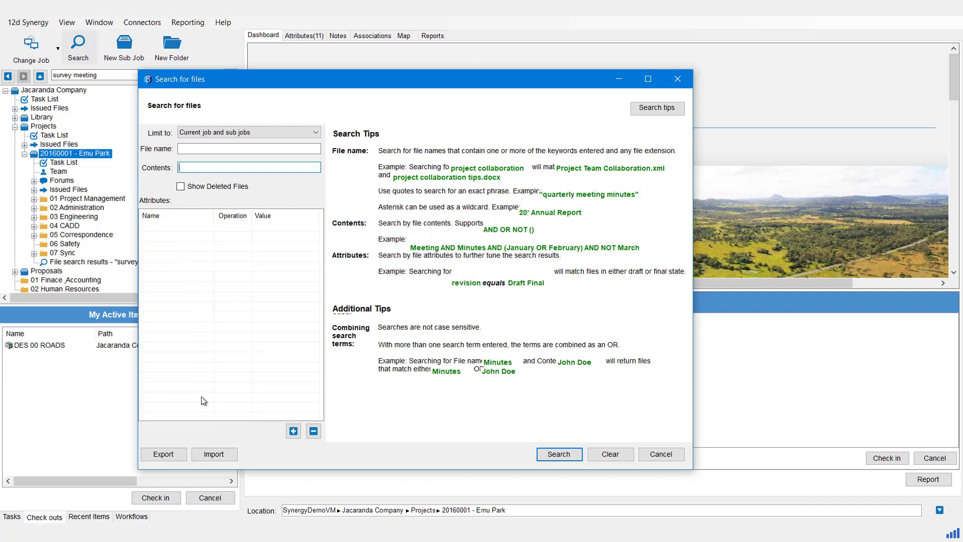
{"action": "left_click", "coordinate": [294, 431]}
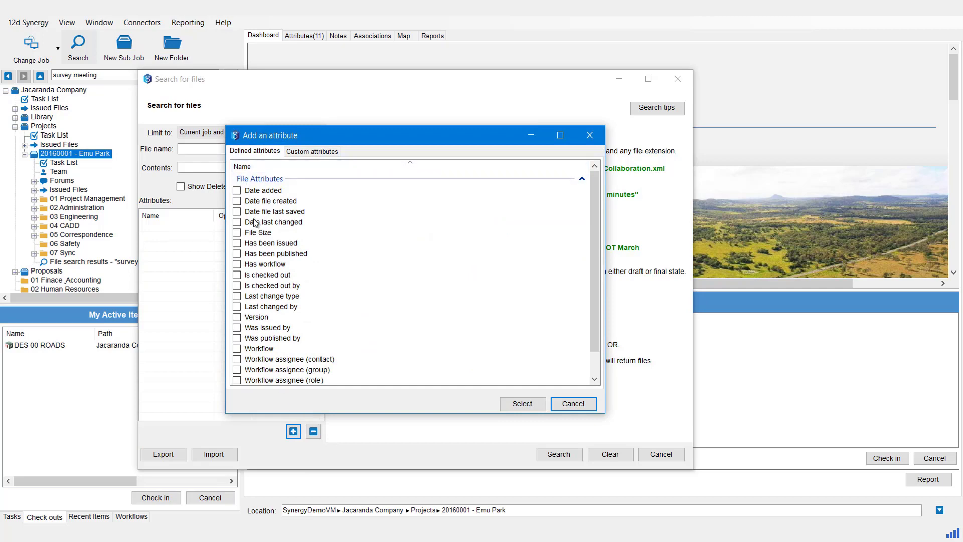
{"action": "left_click", "coordinate": [236, 275]}
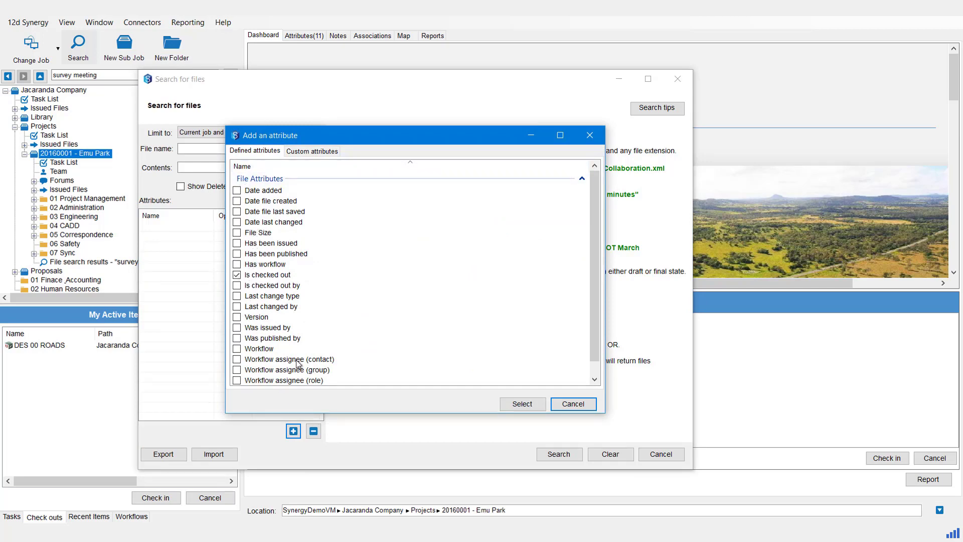
{"action": "left_click", "coordinate": [531, 408]}
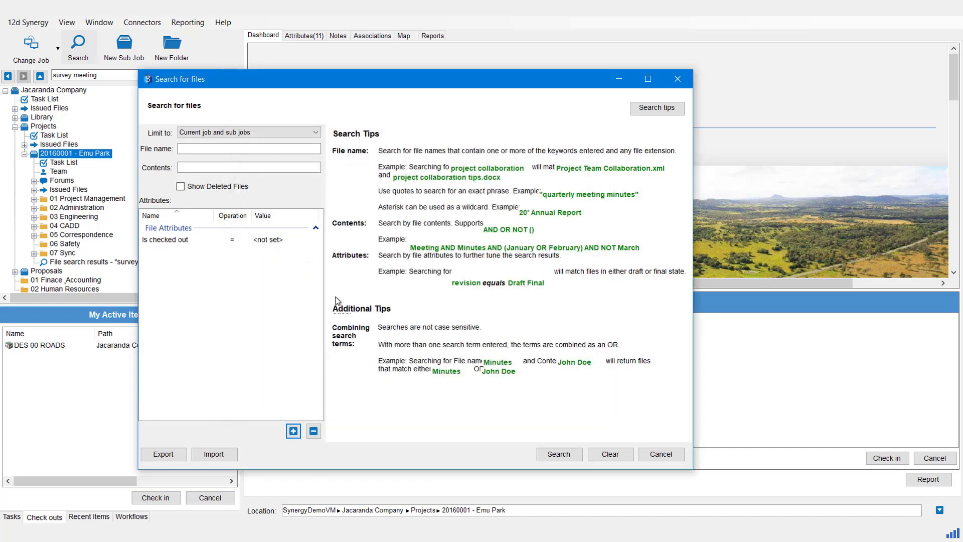
{"action": "left_click", "coordinate": [276, 241]}
{"action": "left_click", "coordinate": [275, 259]}
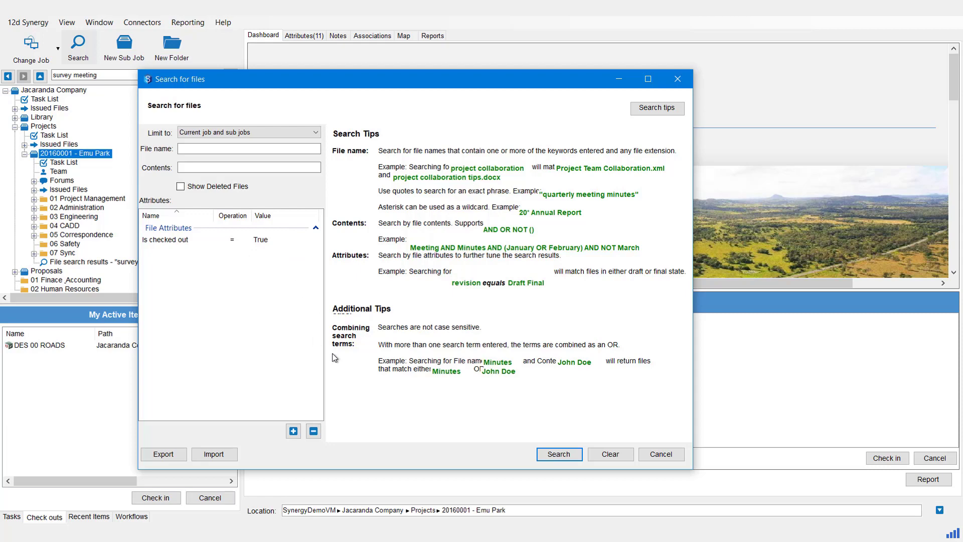
{"action": "left_click", "coordinate": [559, 455]}
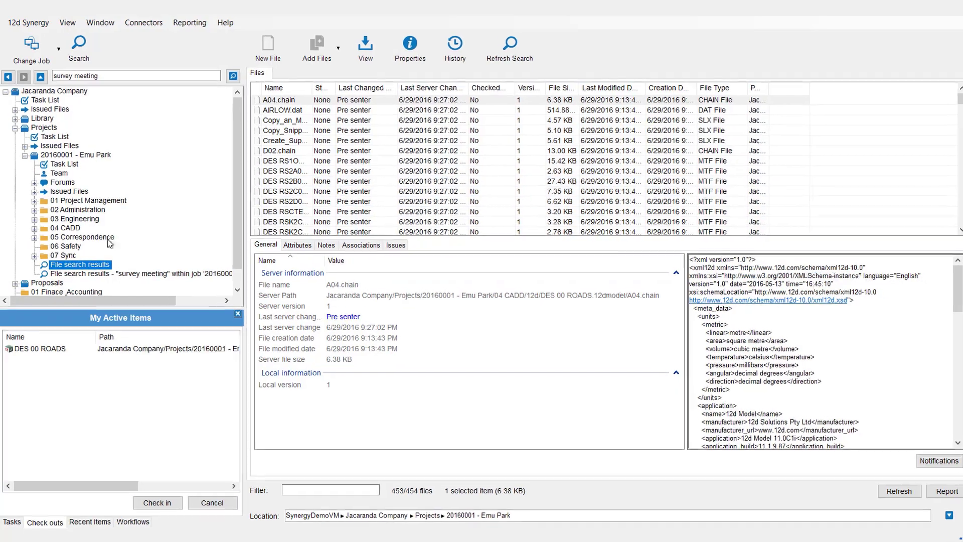
{"action": "scroll", "coordinate": [100, 241], "scroll_direction": "down", "scroll_amount": 1}
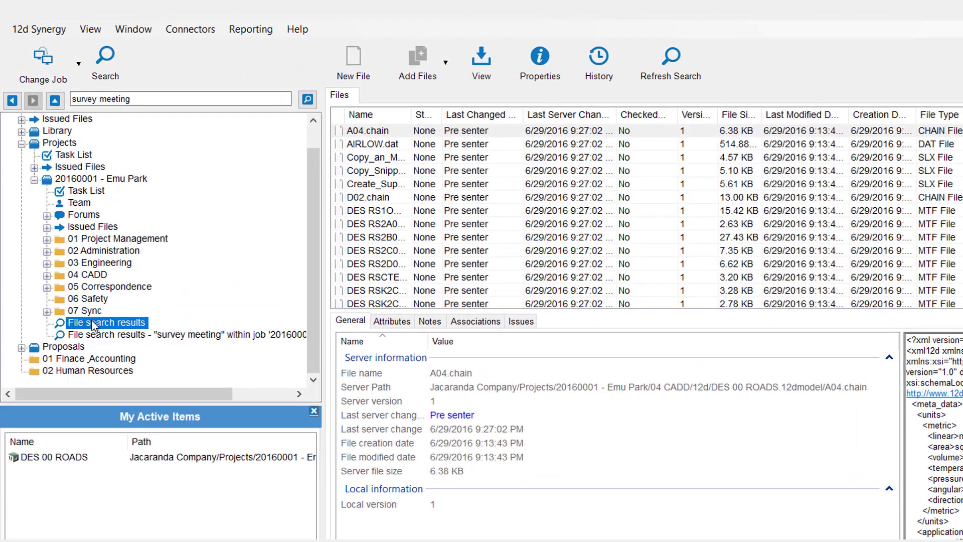
{"action": "right_click", "coordinate": [97, 321]}
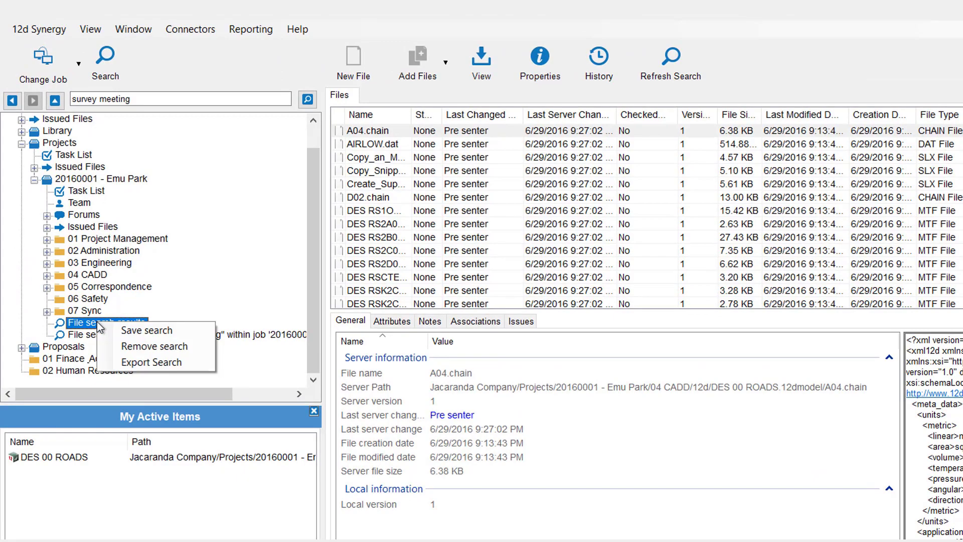
{"action": "left_click", "coordinate": [135, 331]}
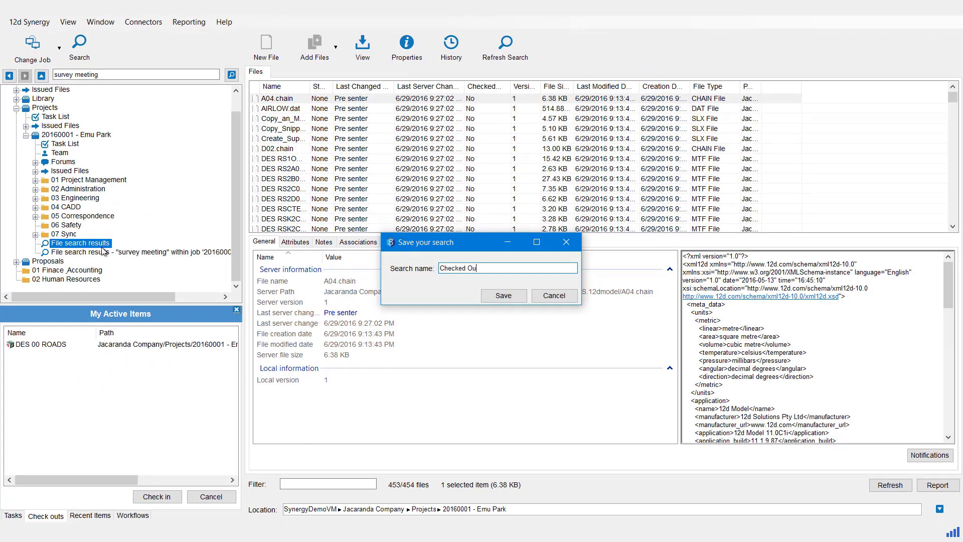
{"action": "type", "text": "Checked Out"}
{"action": "left_click", "coordinate": [501, 296]}
Check in DES 00 ROADS with the 'End of Day Check-in' description and update its linked task.
{"action": "left_click", "coordinate": [35, 346]}
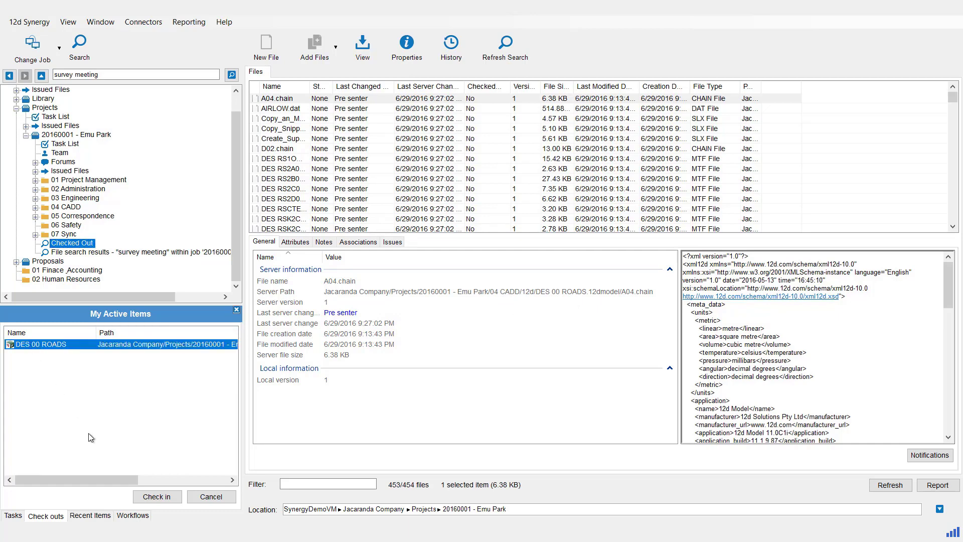
{"action": "left_click", "coordinate": [161, 500]}
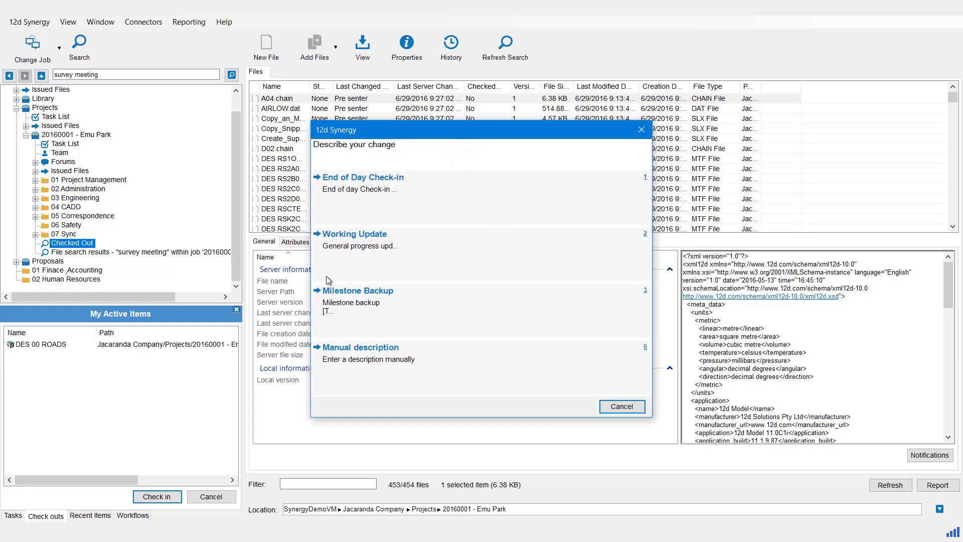
{"action": "left_click", "coordinate": [326, 190]}
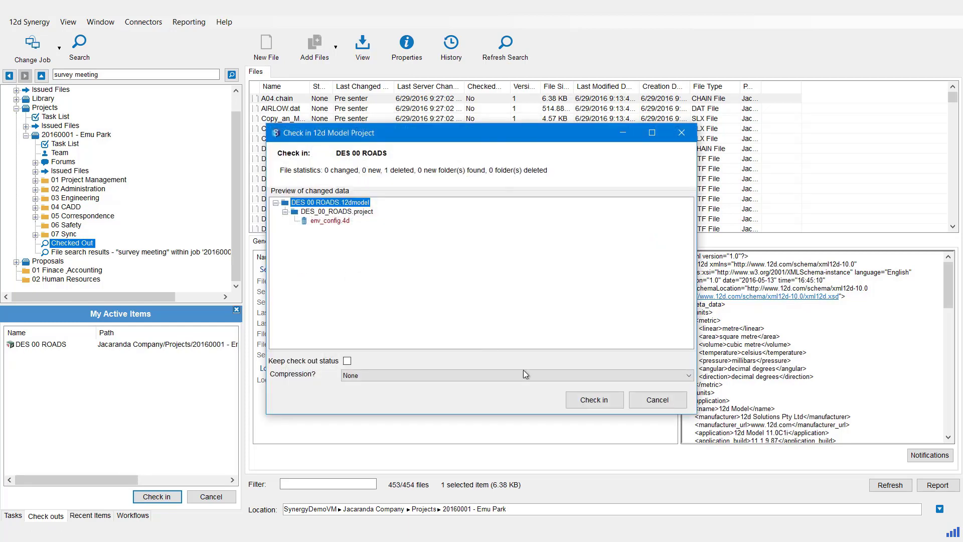
{"action": "left_click", "coordinate": [600, 401]}
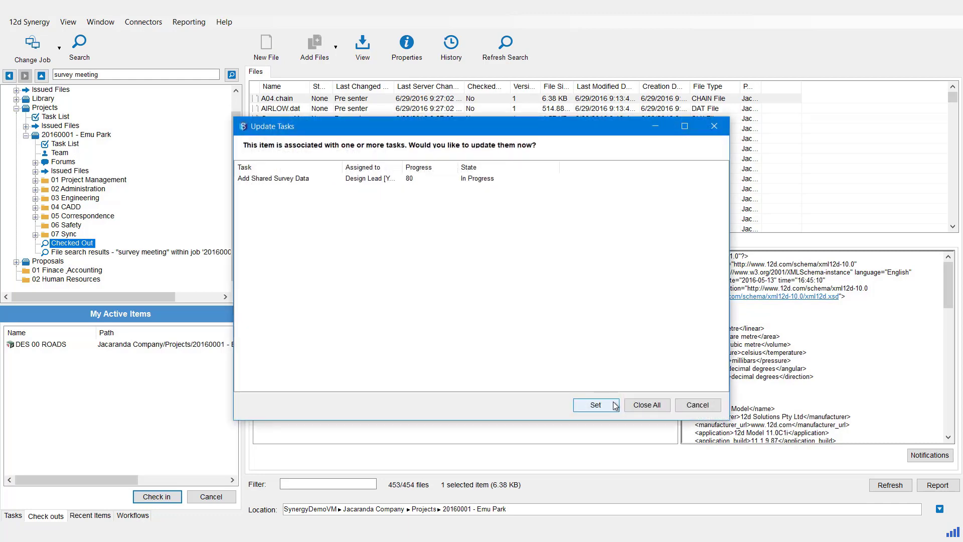
{"action": "left_click", "coordinate": [614, 405]}
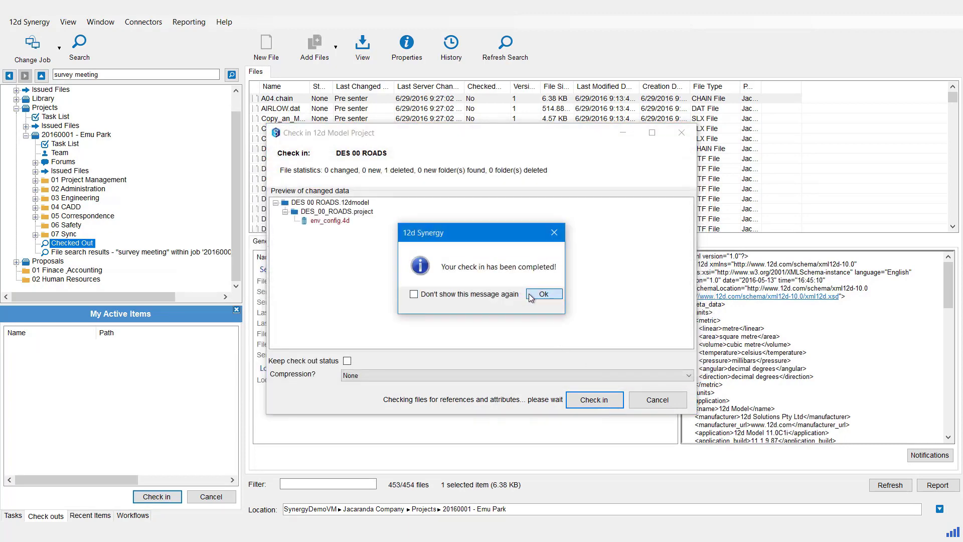
{"action": "left_click", "coordinate": [543, 294]}
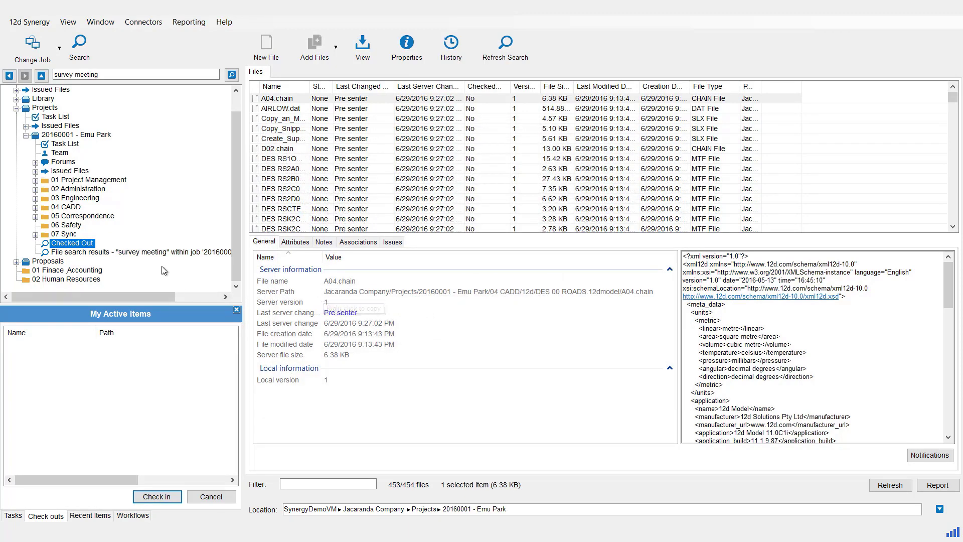
Check out the 20141110 Client Meeting file from 02 Administration > Meeting Minutes > Client.
{"action": "left_click", "coordinate": [35, 189]}
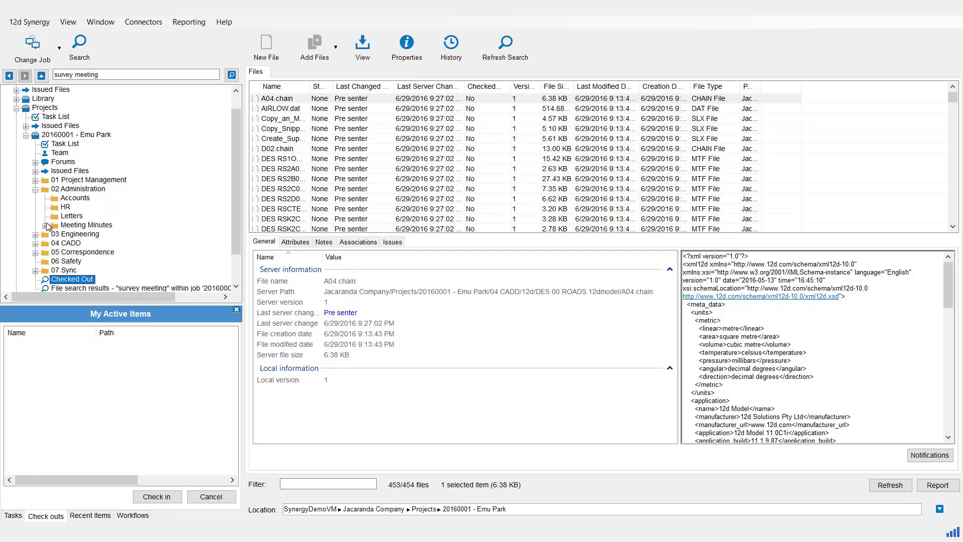
{"action": "left_click", "coordinate": [44, 226]}
{"action": "left_click", "coordinate": [70, 236]}
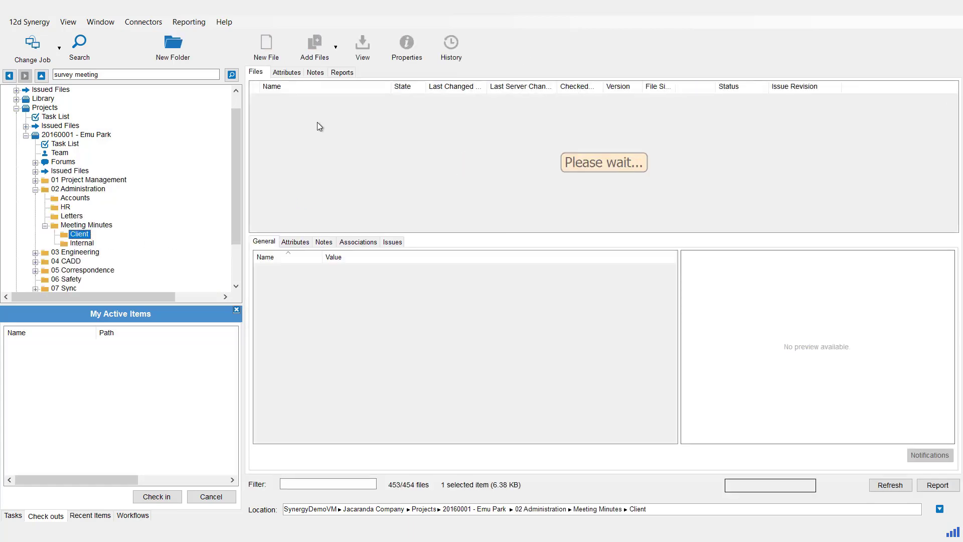
{"action": "left_click", "coordinate": [316, 99]}
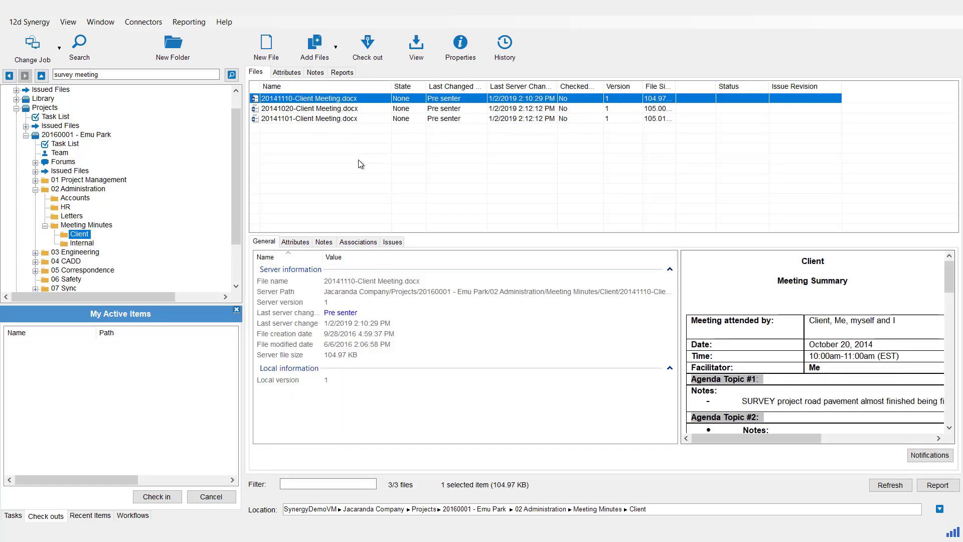
{"action": "left_click", "coordinate": [368, 47]}
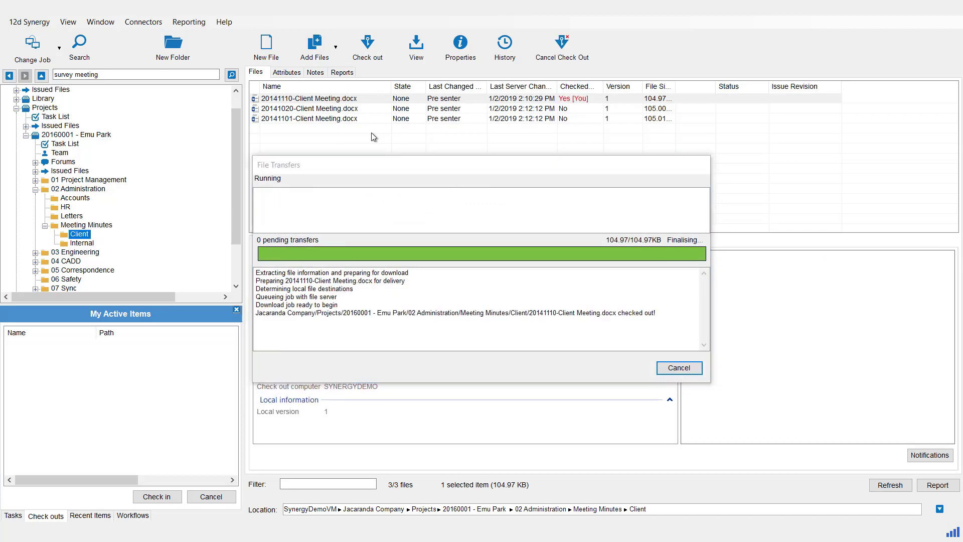
Check out the 20141101 Client Meeting file and show the saved Checked Out search.
{"action": "left_click", "coordinate": [321, 118]}
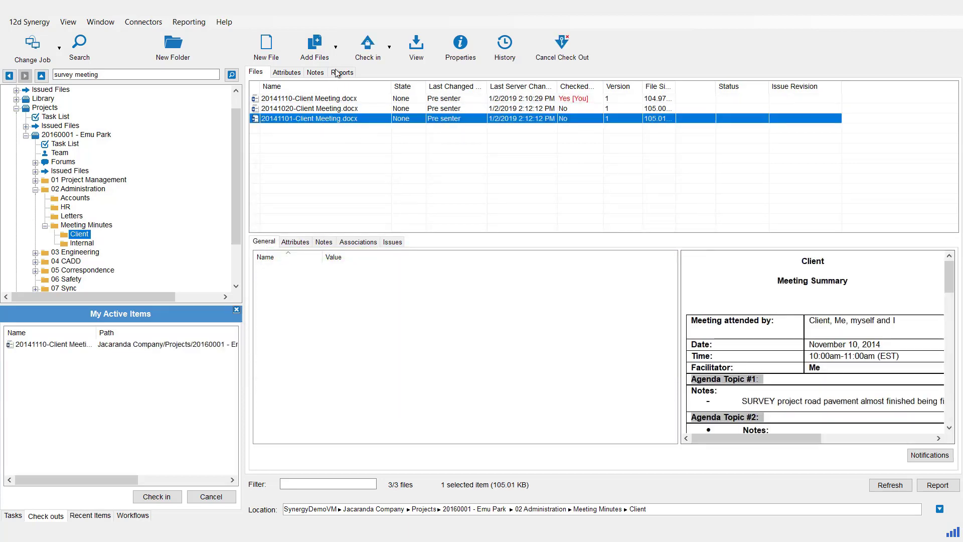
{"action": "left_click", "coordinate": [361, 48]}
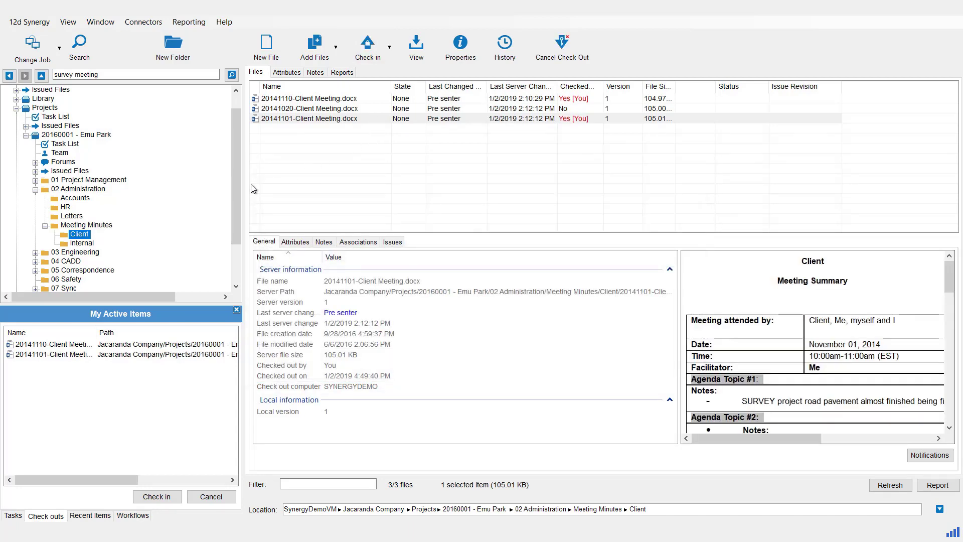
{"action": "left_click_drag", "start_coordinate": [232, 154], "coordinate": [233, 221]}
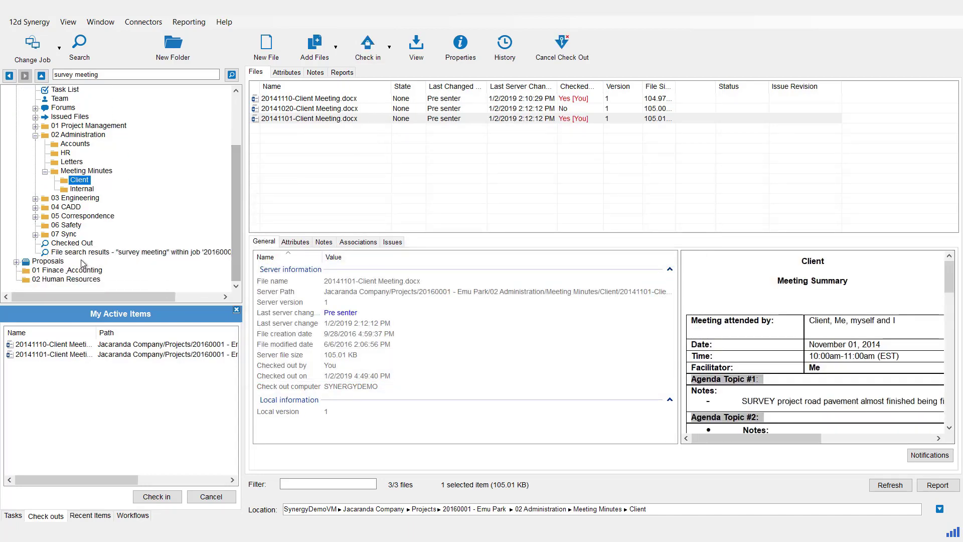
{"action": "left_click", "coordinate": [69, 245]}
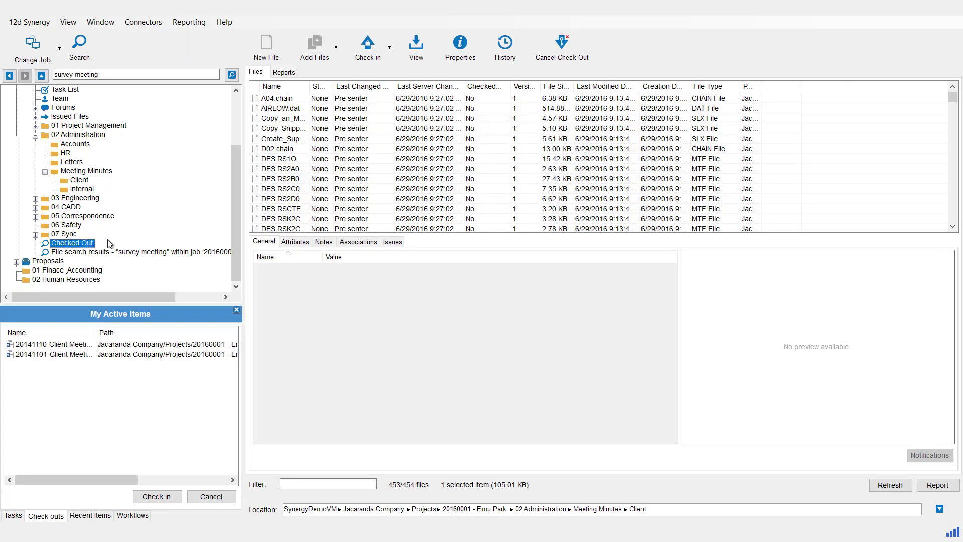
Refresh the Checked Out search to show 2/2 files and widen the Name column.
{"action": "left_click", "coordinate": [891, 485]}
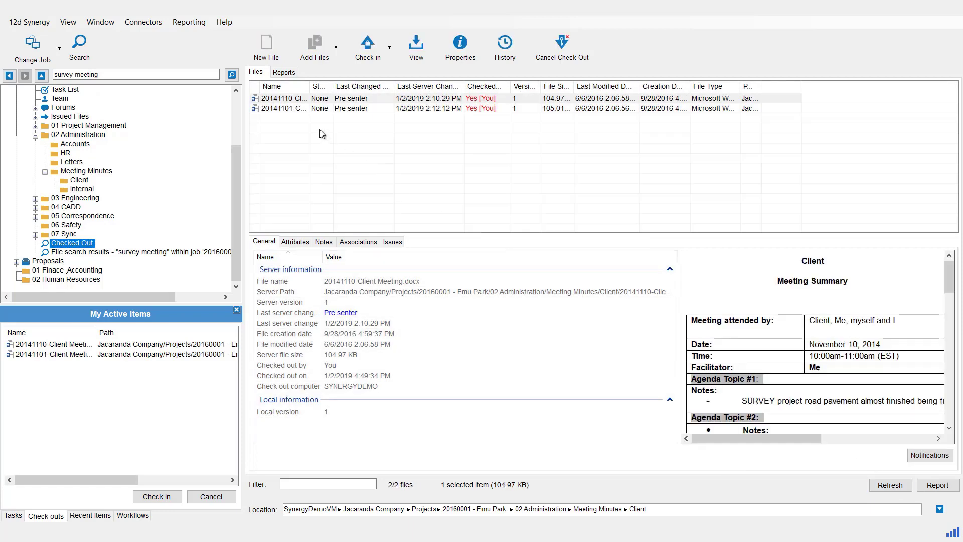
{"action": "left_click_drag", "start_coordinate": [310, 86], "coordinate": [381, 108]}
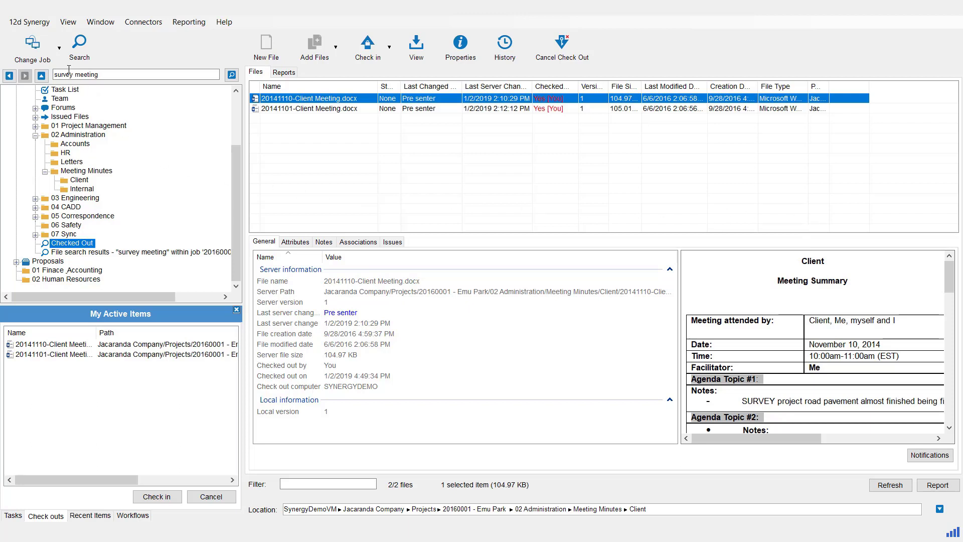
Switch to System View and open the Tasks search page.
{"action": "left_click", "coordinate": [64, 23]}
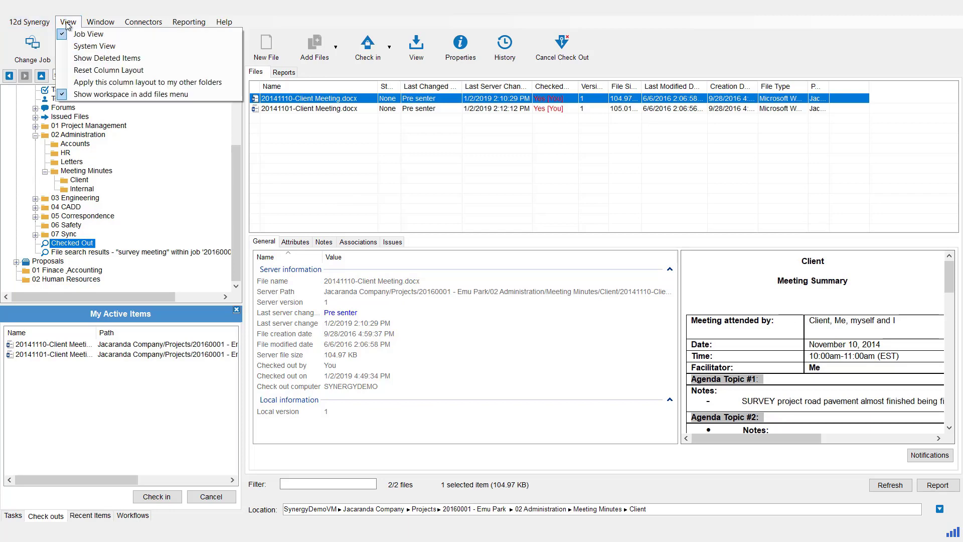
{"action": "left_click", "coordinate": [83, 47]}
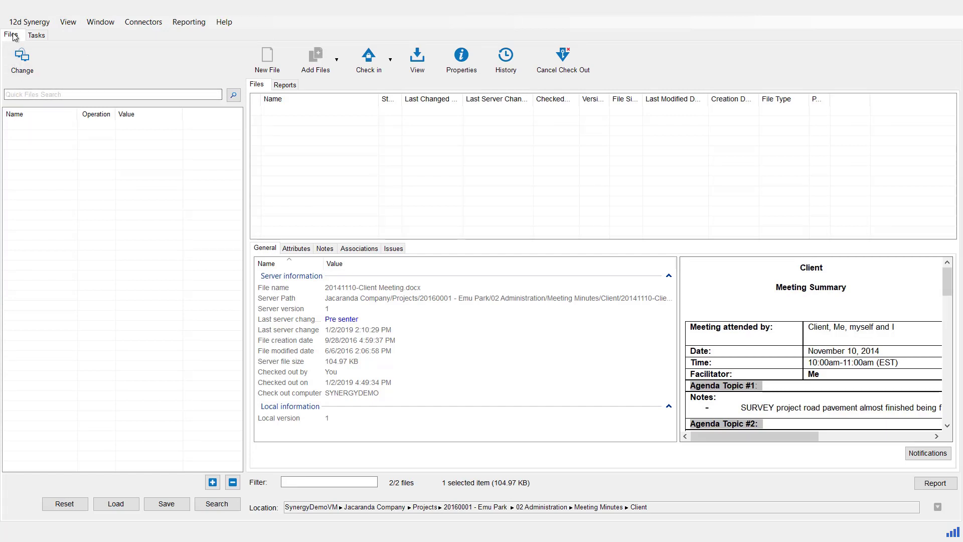
{"action": "left_click", "coordinate": [39, 37]}
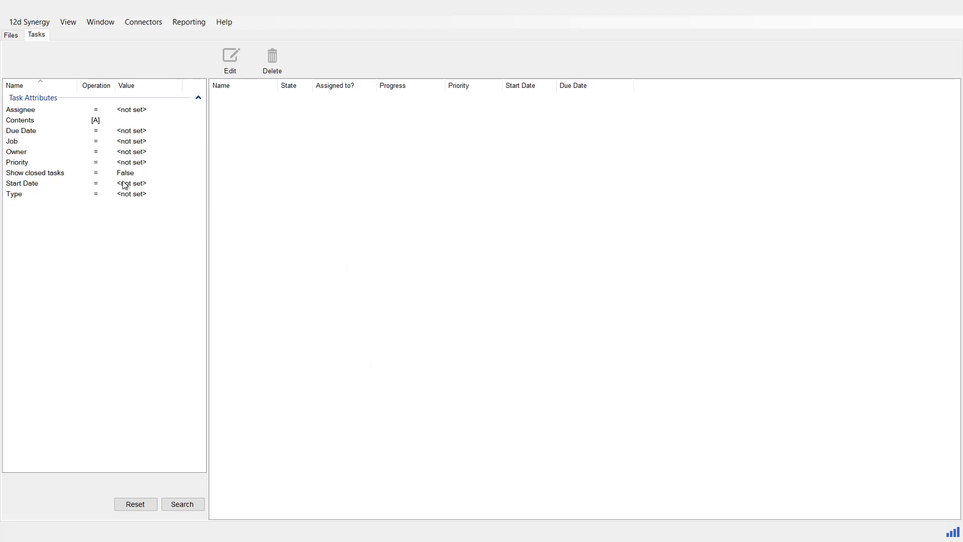
{"action": "left_click", "coordinate": [11, 36]}
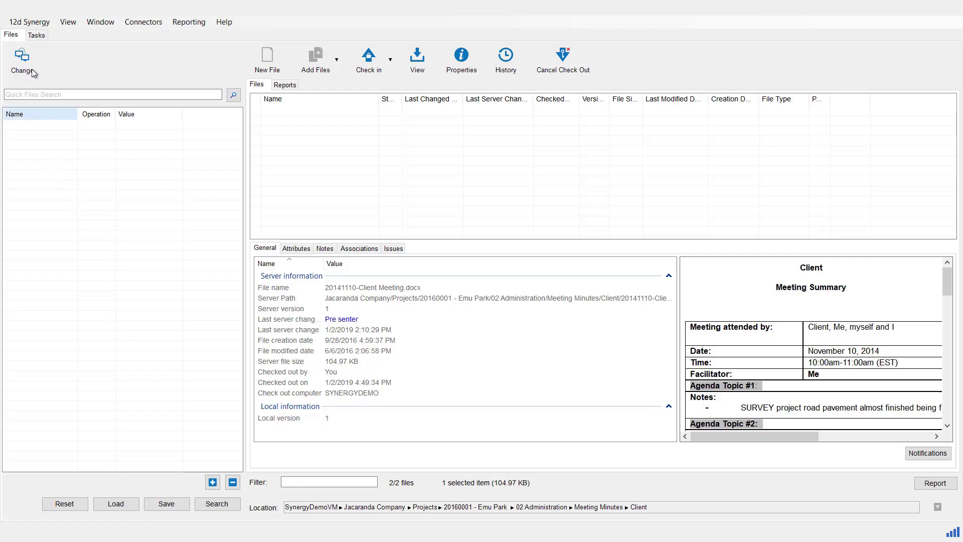
{"action": "left_click", "coordinate": [37, 36]}
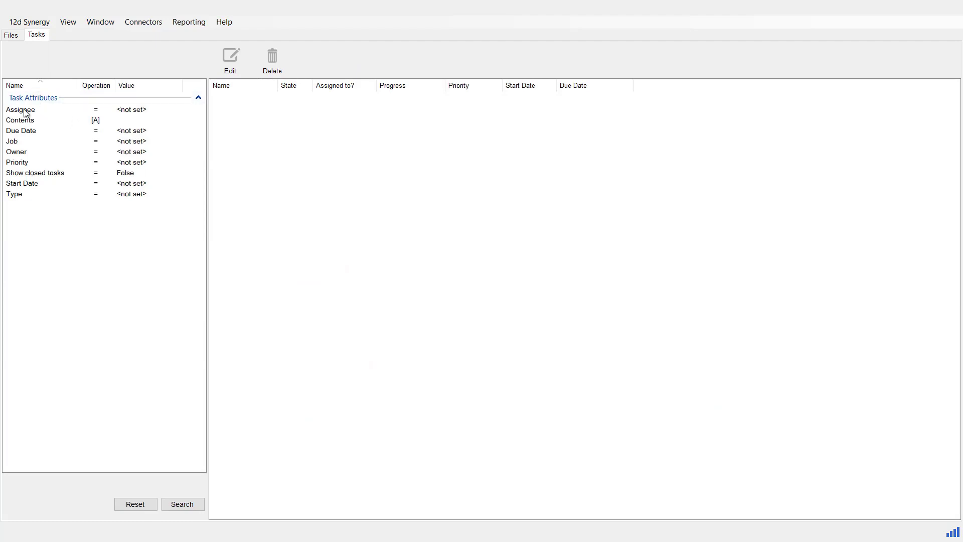
Search all tasks with Assignee set to Me, widen the Name column, then return to Job View.
{"action": "left_click", "coordinate": [139, 115]}
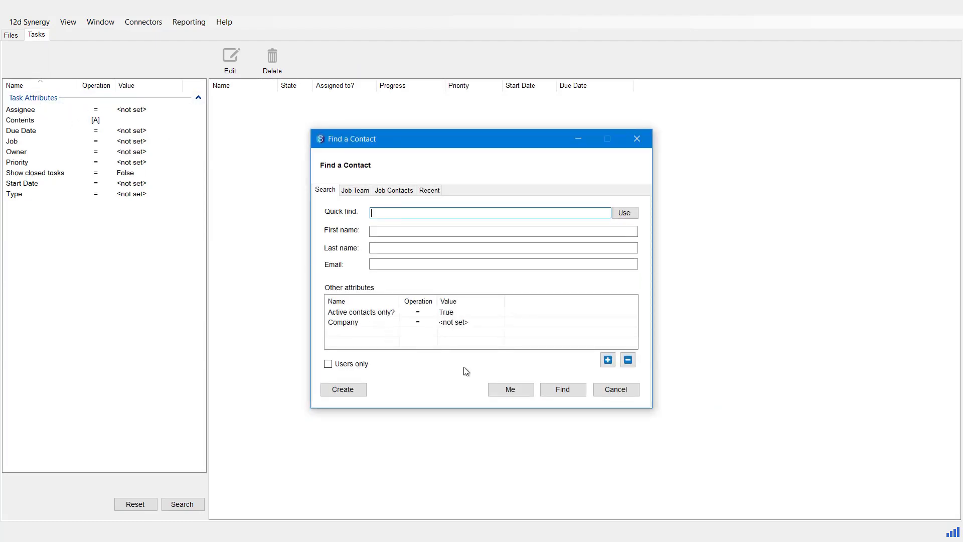
{"action": "left_click", "coordinate": [501, 390]}
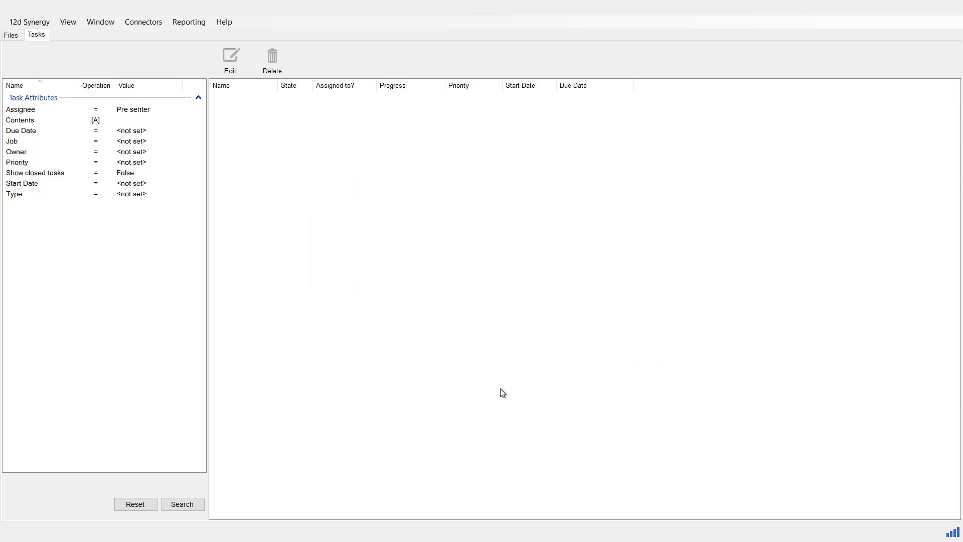
{"action": "left_click", "coordinate": [191, 506]}
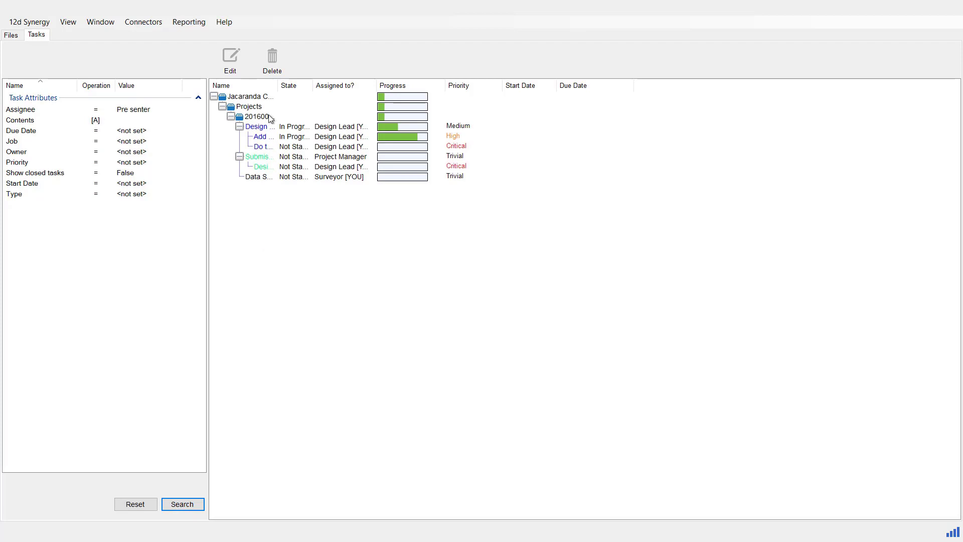
{"action": "left_click_drag", "start_coordinate": [278, 82], "coordinate": [344, 100]}
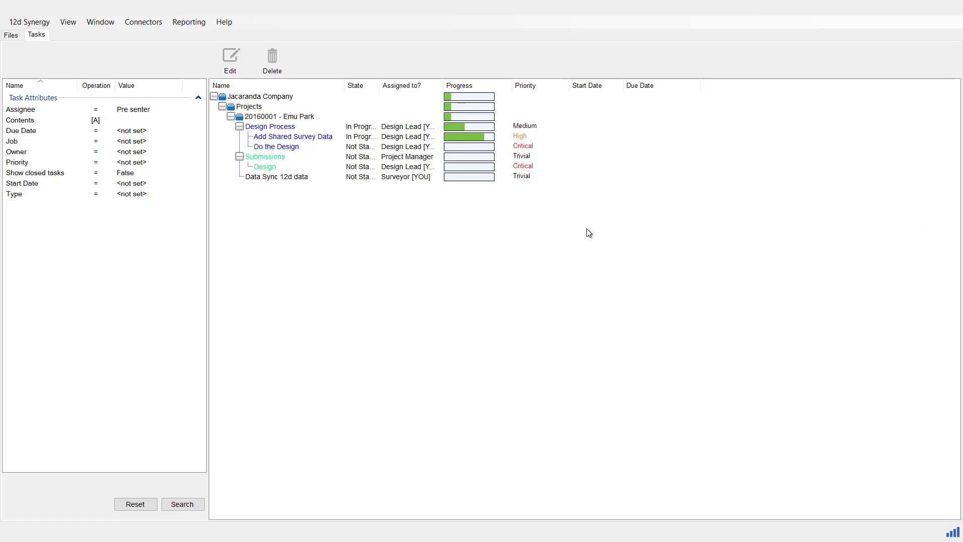
{"action": "left_click", "coordinate": [69, 23]}
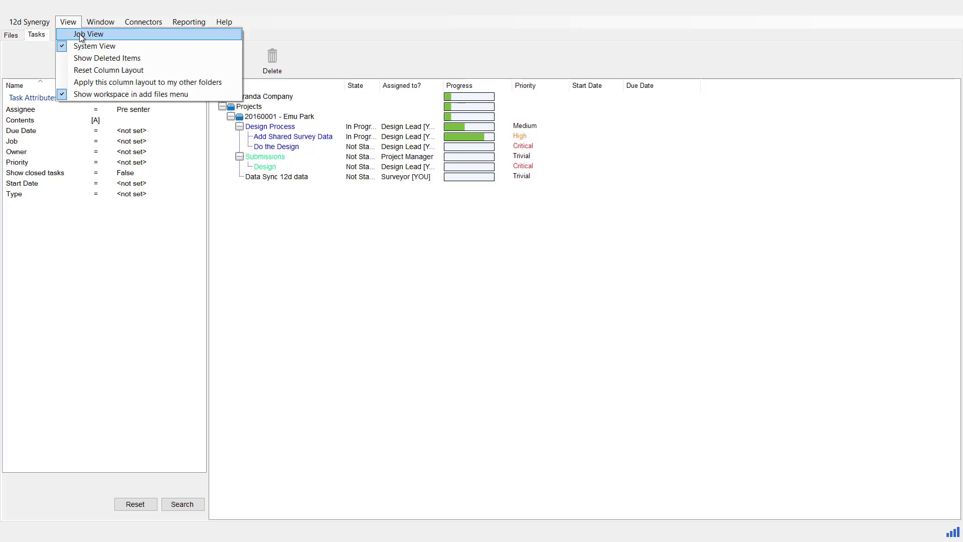
{"action": "left_click", "coordinate": [81, 34]}
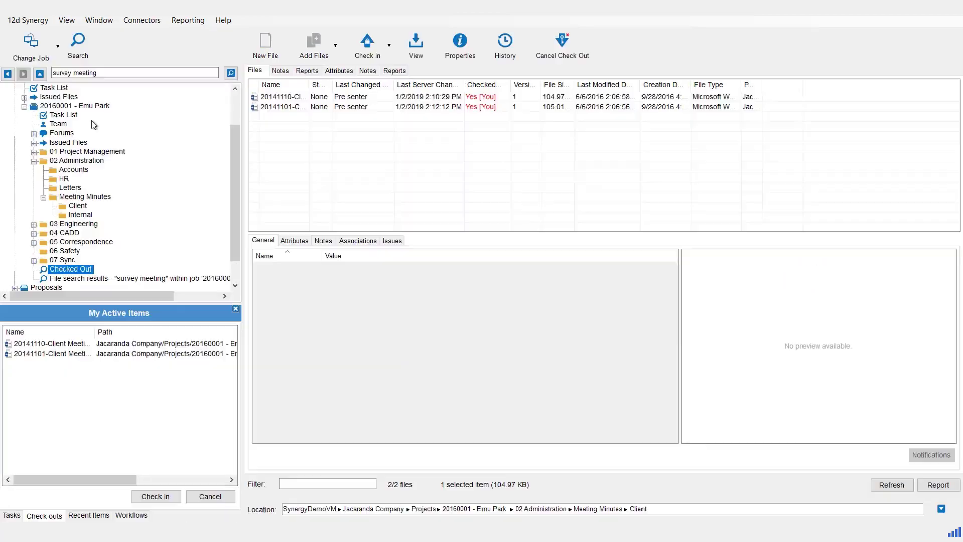